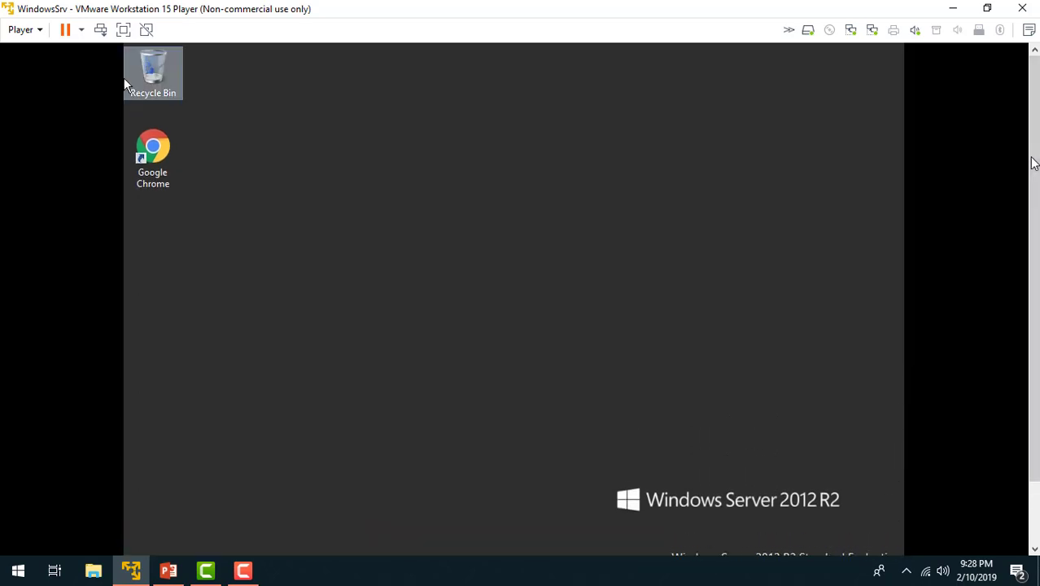
# Step: Switch the WindowsSrv virtual machine to full screen and open Server Manager
pyautogui.click(25, 30)
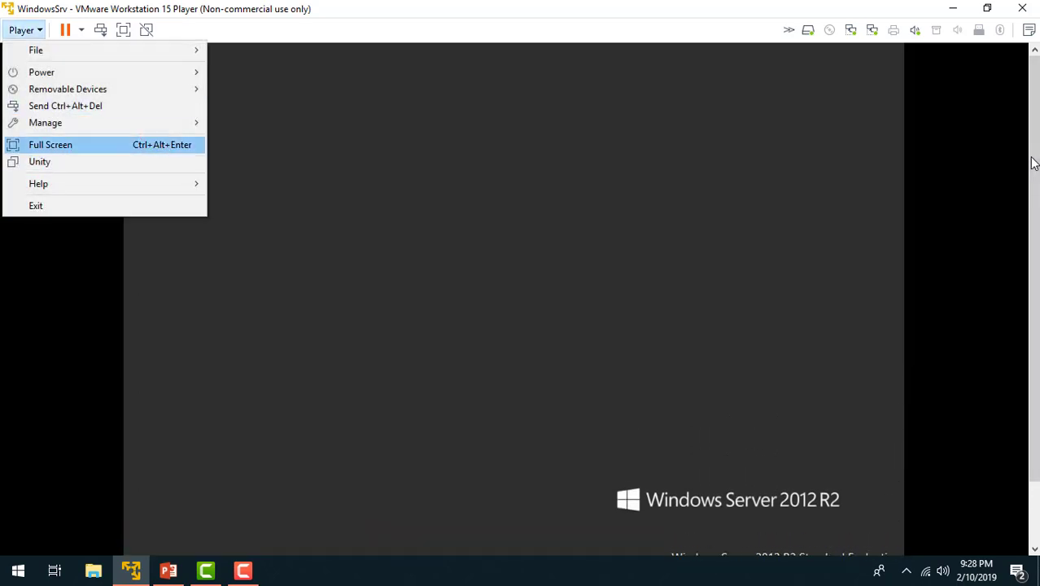
pyautogui.press('Return')
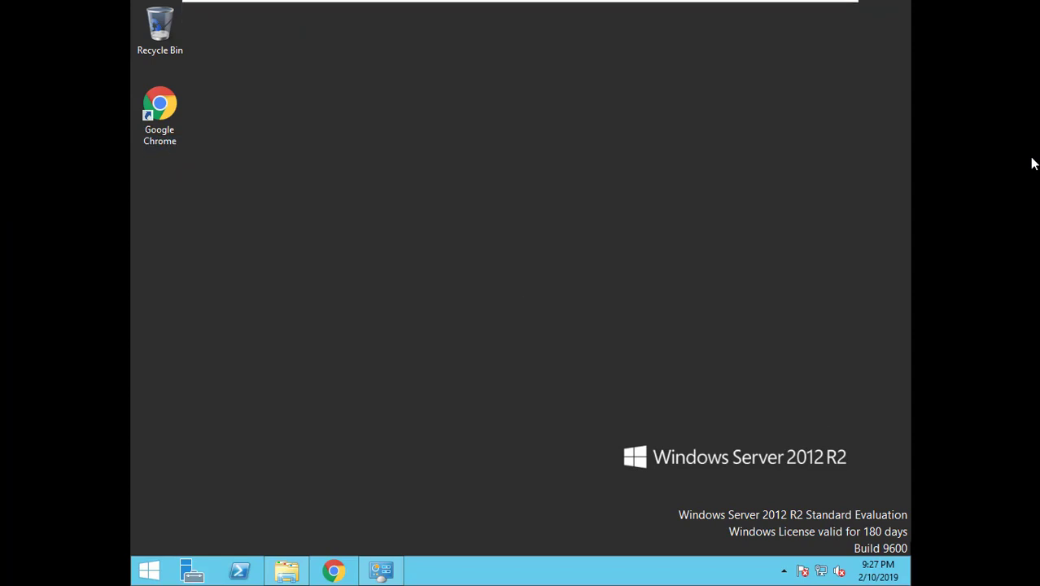
pyautogui.click(192, 572)
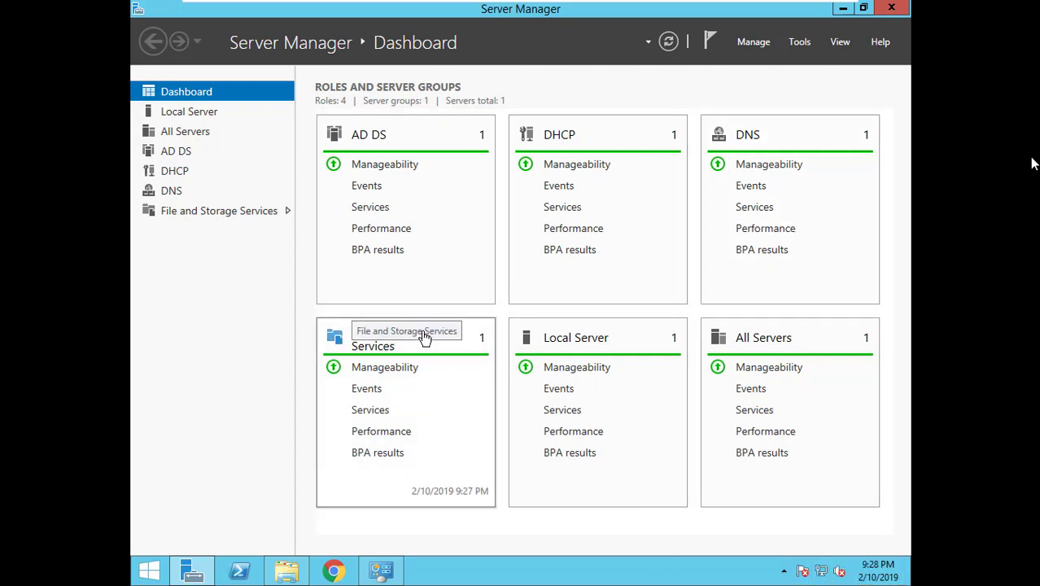
# Step: Open a command prompt and run ipconfig to examine the server's network adapter addresses
pyautogui.press('super+r')
pyautogui.write('cmd')
pyautogui.press('Return')
pyautogui.write('ipconfig')
pyautogui.press('Return')
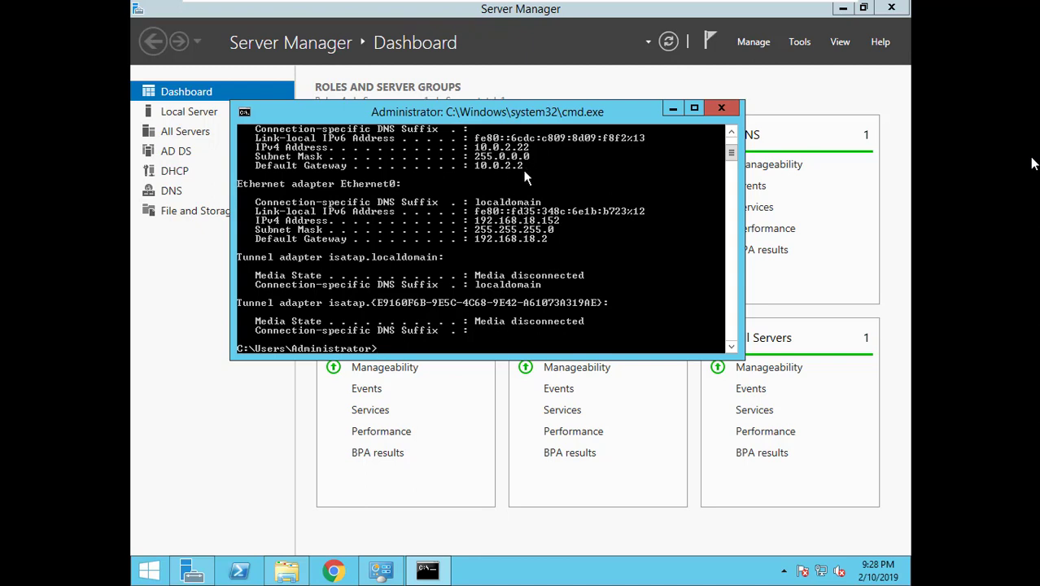
pyautogui.scroll(-2, 541, 250)
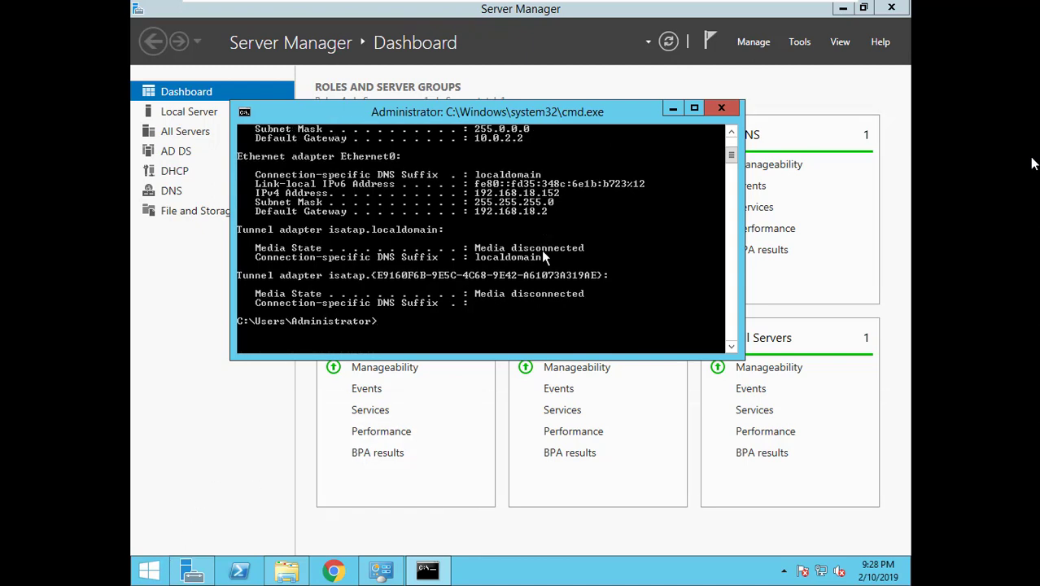
# Step: Look up the DNS record of srvexch01 with nslookup, and close the command prompt
pyautogui.write('ns')
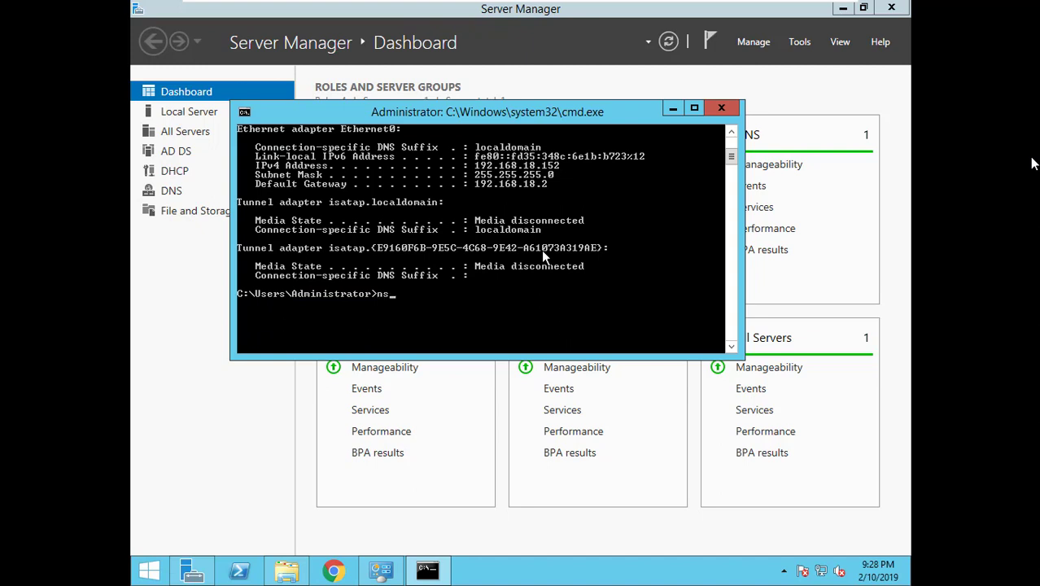
pyautogui.write('lookup srvexch01')
pyautogui.press('Return')
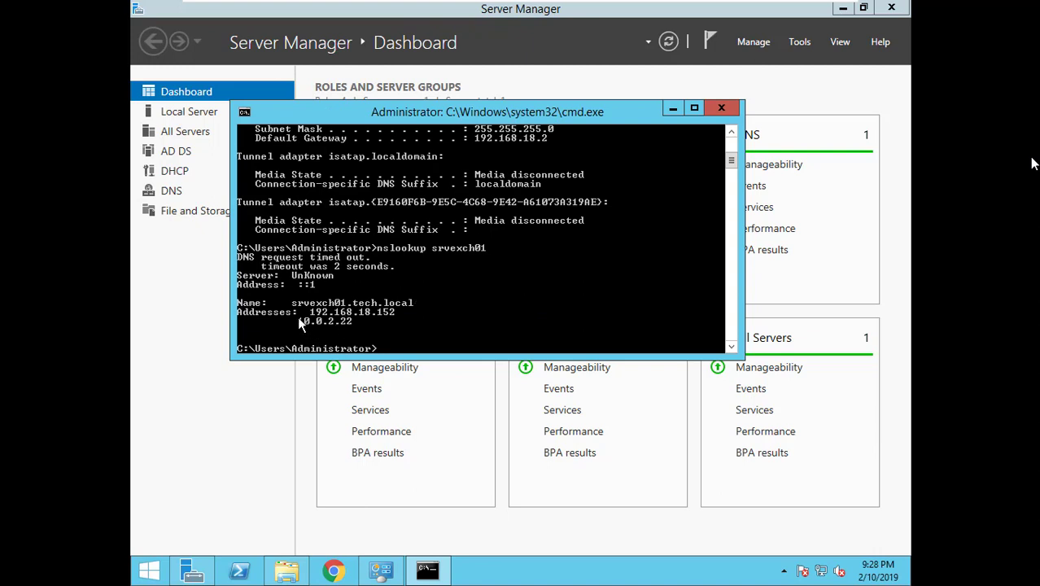
pyautogui.click(722, 111)
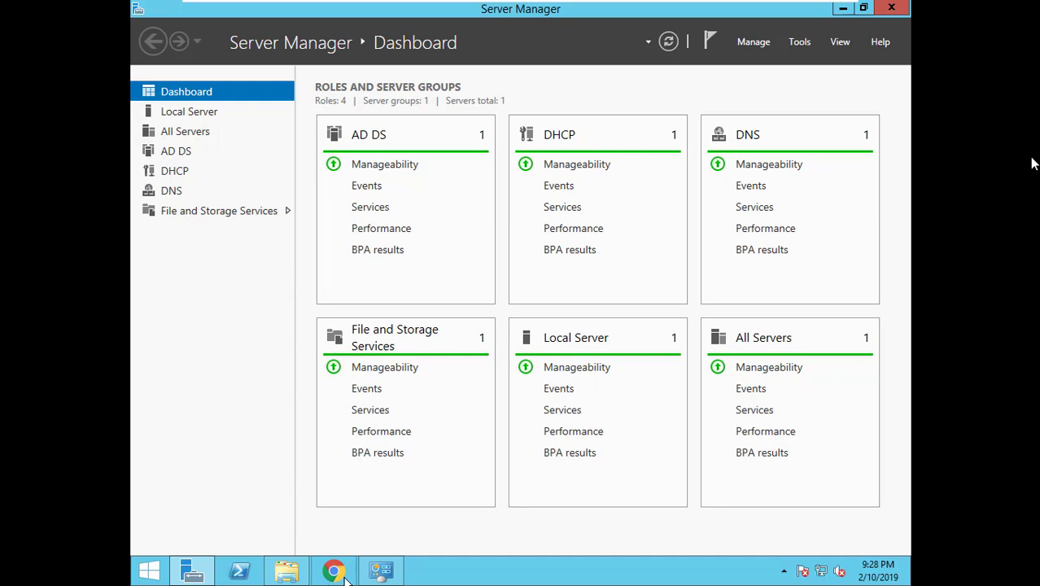
# Step: Open the Downloads folder and locate the extracted Exchange 2016 setup files
pyautogui.click(286, 570)
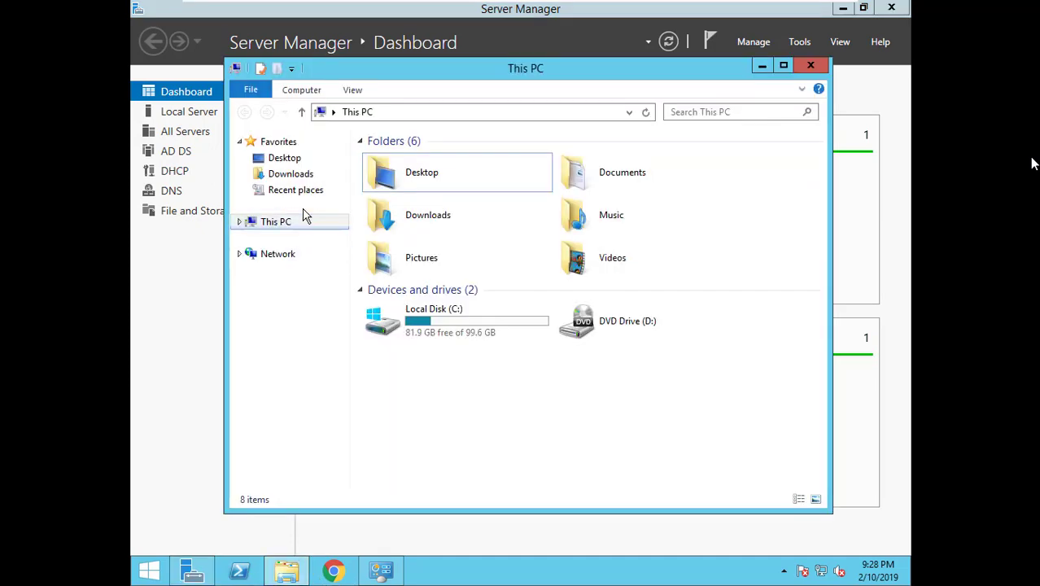
pyautogui.click(299, 175)
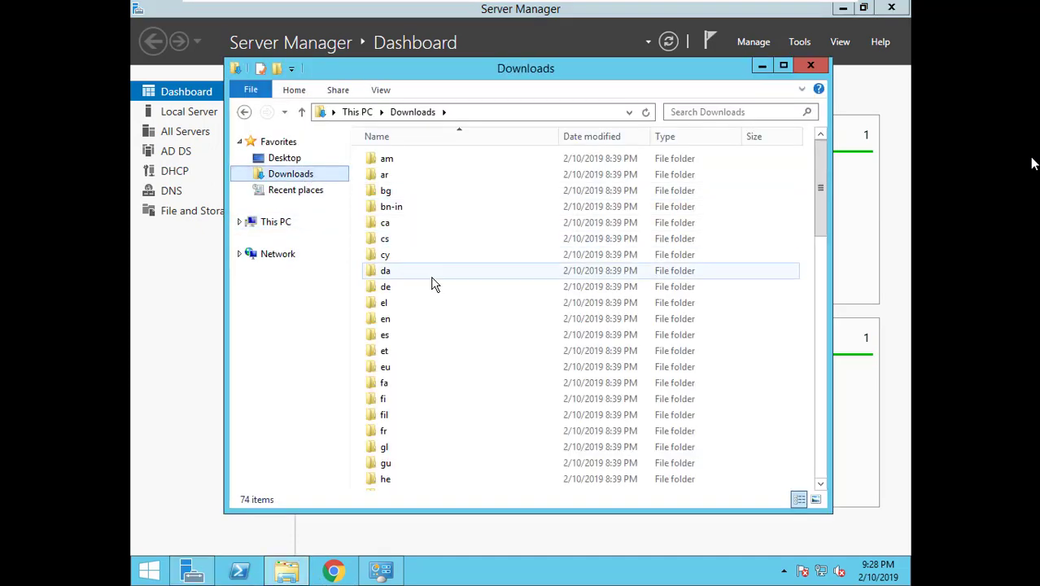
pyautogui.moveTo(820, 194); pyautogui.dragTo(819, 425)
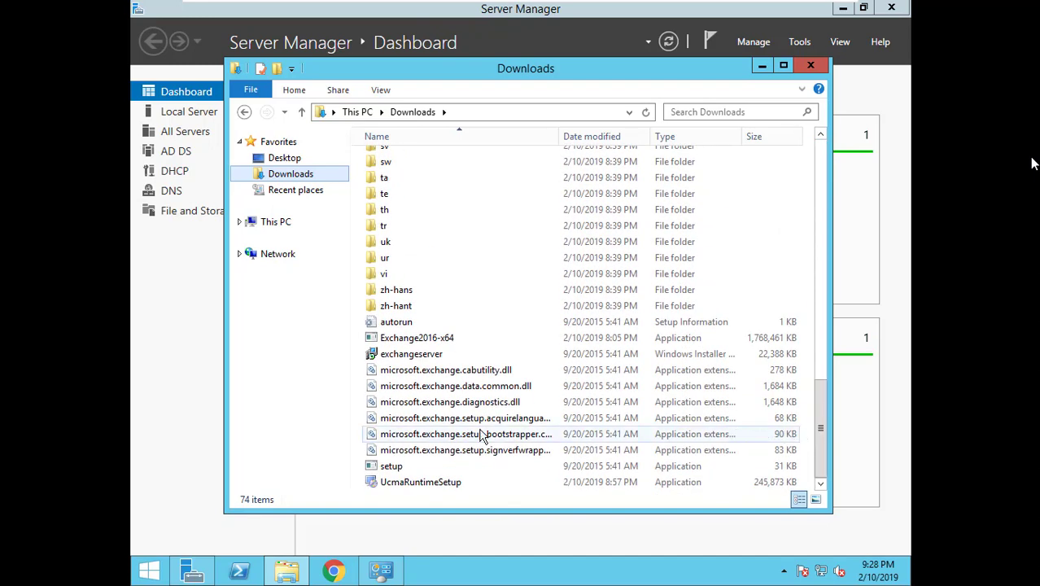
# Step: Start Command Prompt as administrator and change to the root directory of the C: drive
pyautogui.click(153, 575)
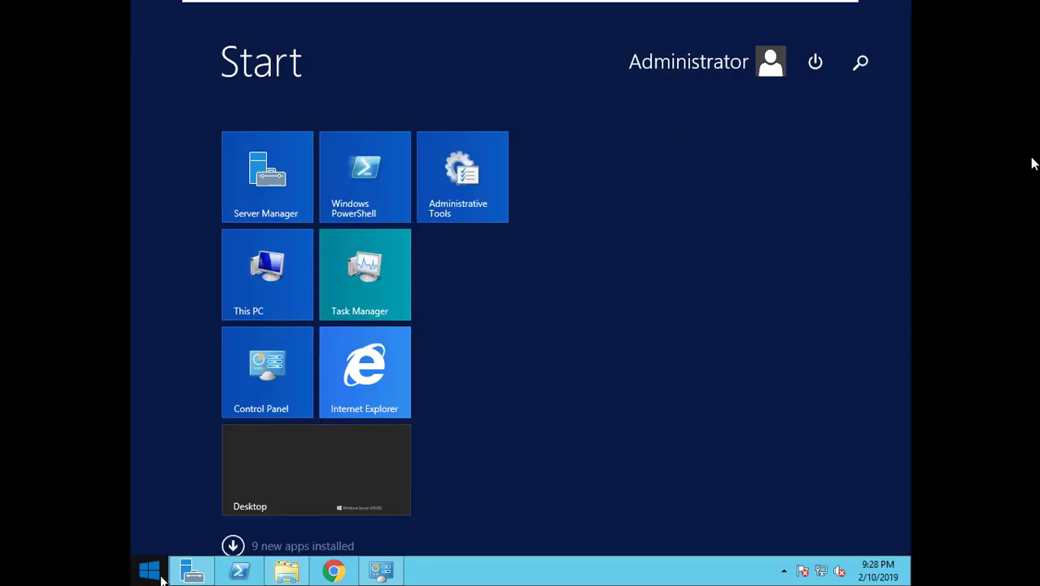
pyautogui.write('cmd')
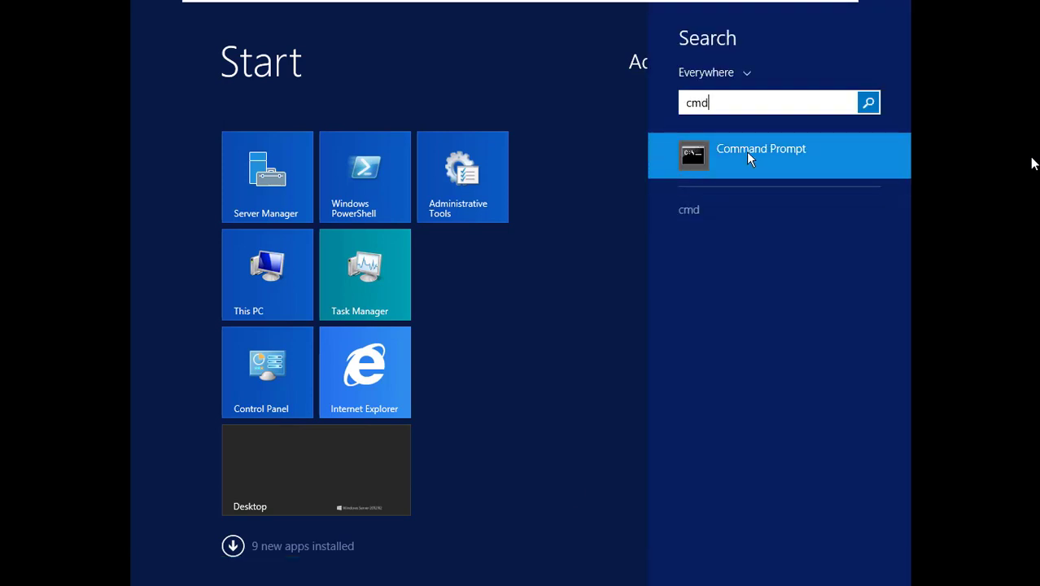
pyautogui.rightClick(749, 159)
pyautogui.click(743, 279)
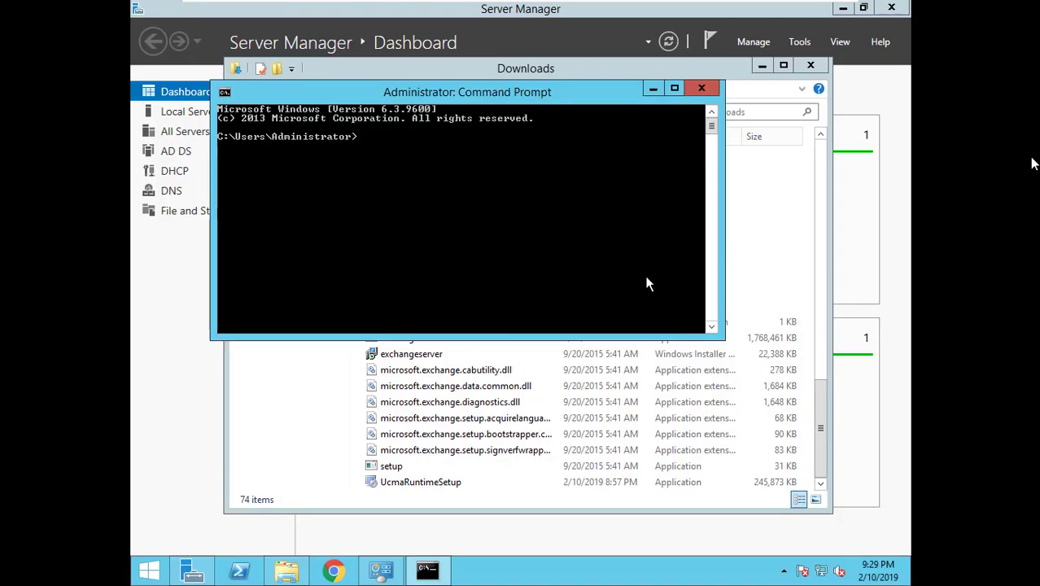
pyautogui.write('cd\\')
pyautogui.press('Return')
pyautogui.write('cd "Do')
pyautogui.press('Tab')
pyautogui.press('BackSpace')
pyautogui.press('BackSpace')
pyautogui.press('BackSpace')
pyautogui.press('BackSpace')
pyautogui.press('BackSpace')
pyautogui.press('BackSpace')
pyautogui.press('BackSpace')
pyautogui.press('BackSpace')
pyautogui.press('BackSpace')
pyautogui.press('BackSpace')
pyautogui.press('BackSpace')
pyautogui.press('BackSpace')
pyautogui.press('BackSpace')
pyautogui.press('BackSpace')
pyautogui.press('BackSpace')
pyautogui.press('BackSpace')
pyautogui.press('BackSpace')
pyautogui.press('BackSpace')
pyautogui.press('BackSpace')
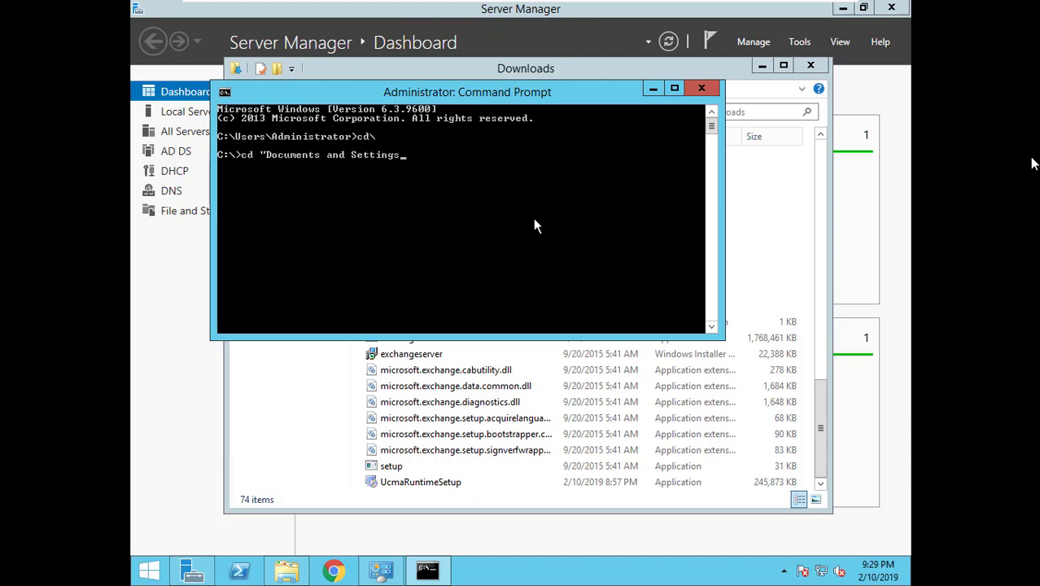
pyautogui.press('BackSpace')
pyautogui.press('BackSpace')
pyautogui.press('BackSpace')
pyautogui.press('BackSpace')
pyautogui.press('BackSpace')
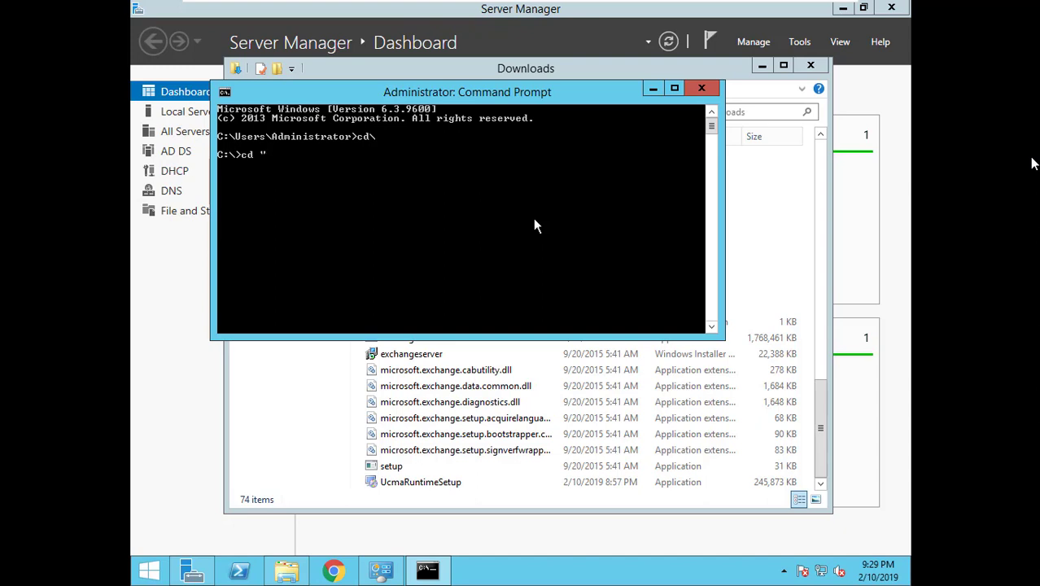
# Step: Change the working directory to Users\Administrator\Downloads
pyautogui.write('U')
pyautogui.press('Tab')
pyautogui.write('\\a')
pyautogui.press('Tab')
pyautogui.write('\\do')
pyautogui.press('Tab')
pyautogui.press('Tab')
pyautogui.write('\\')
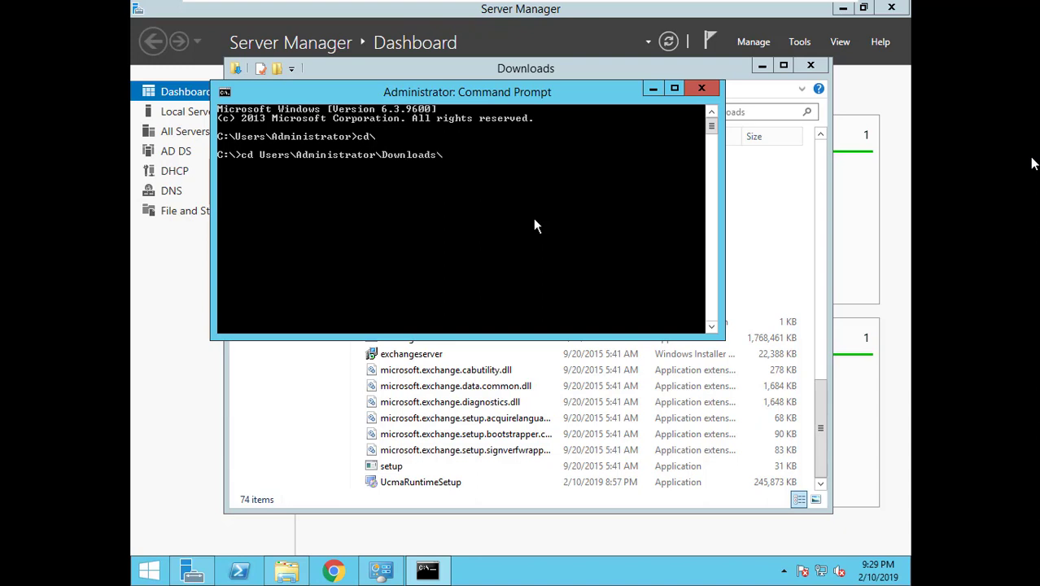
pyautogui.press('Return')
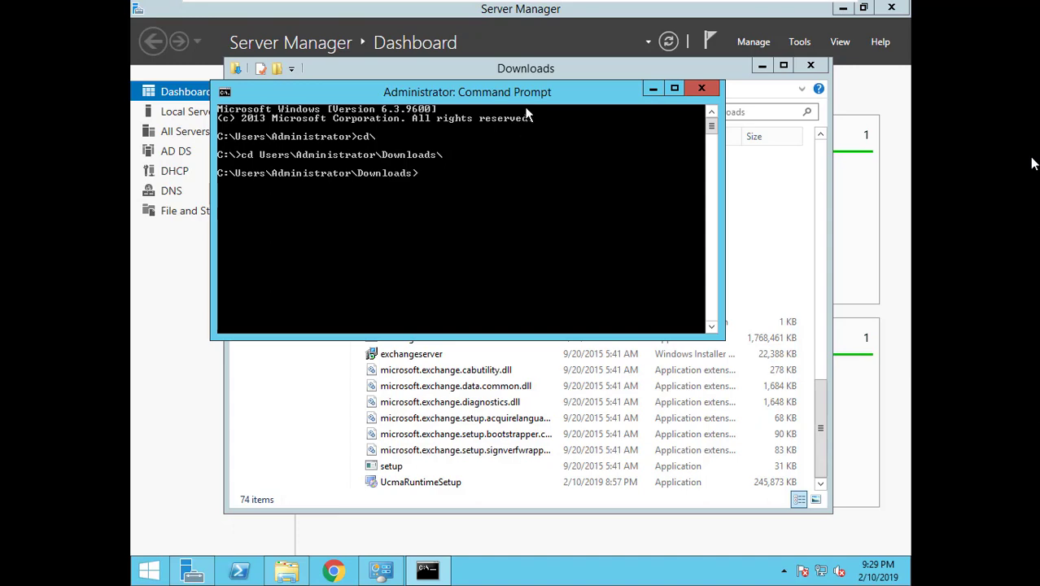
# Step: List the contents of the Downloads directory and look through the files and folders
pyautogui.write('dir')
pyautogui.press('Return')
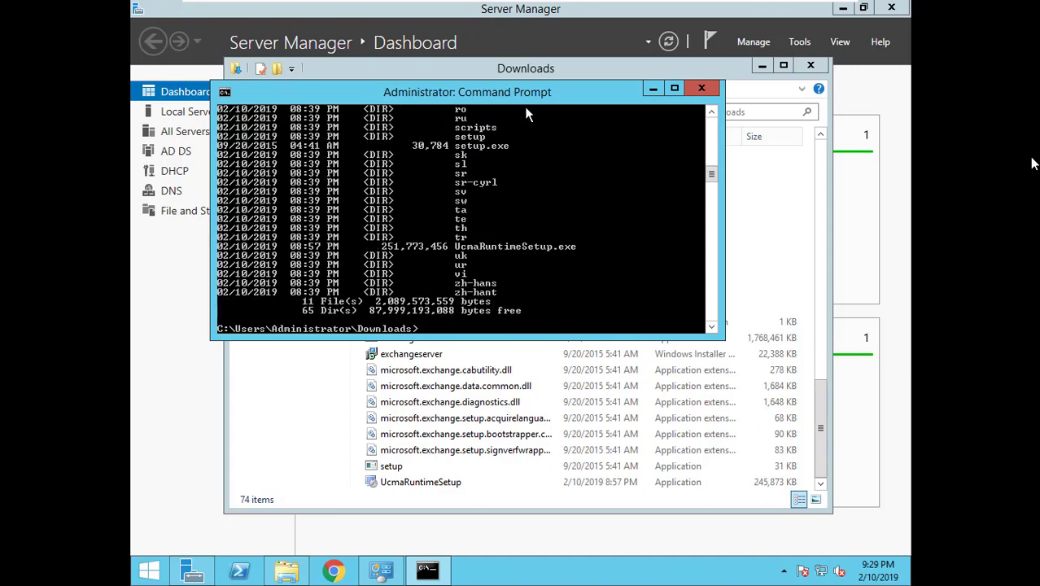
pyautogui.scroll(13, 503, 249)
pyautogui.scroll(10, 503, 248)
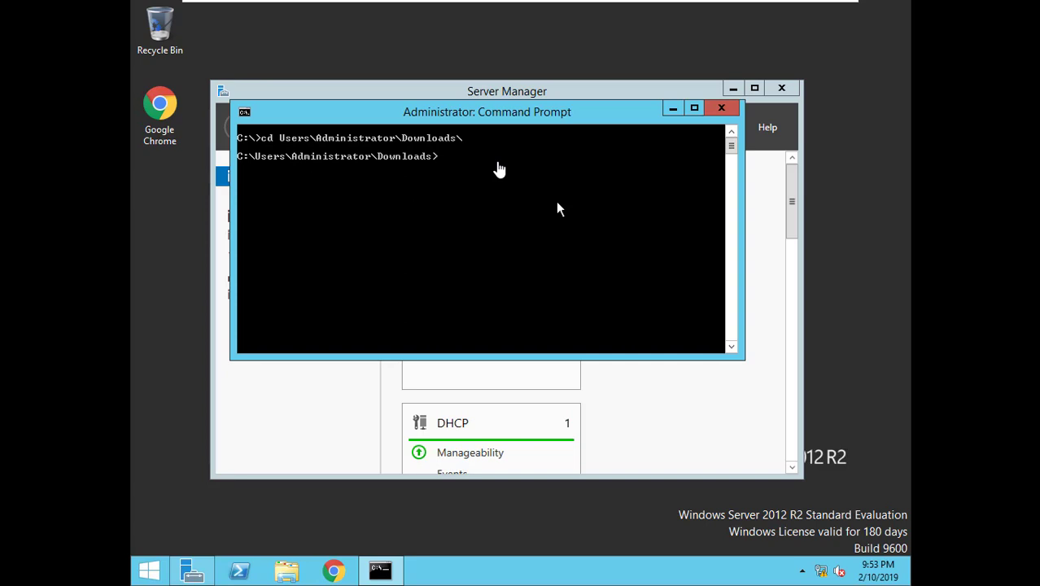
# Step: List the Downloads directory again and extend the Active Directory schema with setup.exe /PrepareSchema /IAcceptexchangeServerLicenseTerms
pyautogui.write('dir')
pyautogui.press('Return')
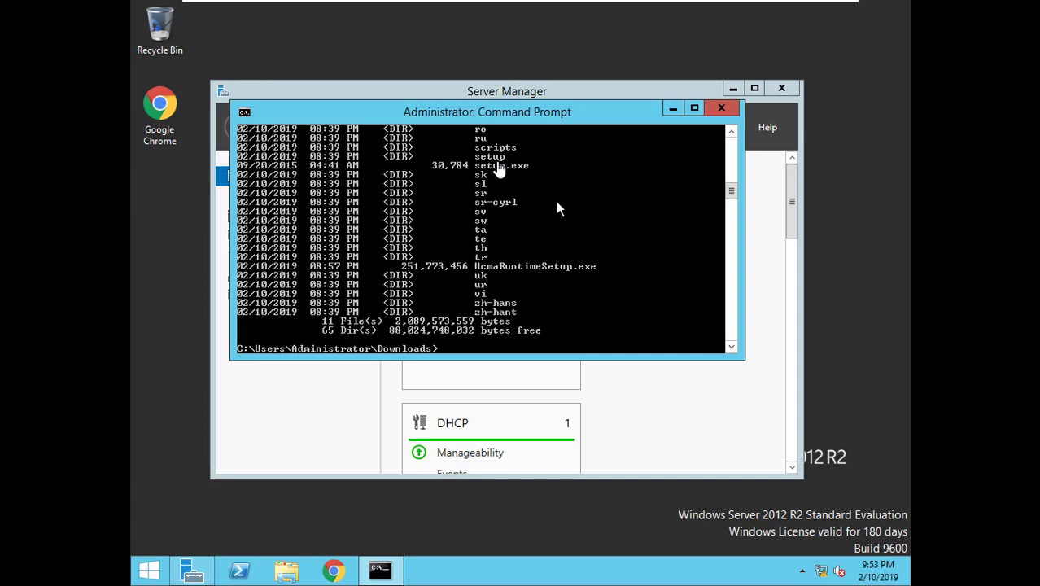
pyautogui.write('setup.exe /PrepareSchem')
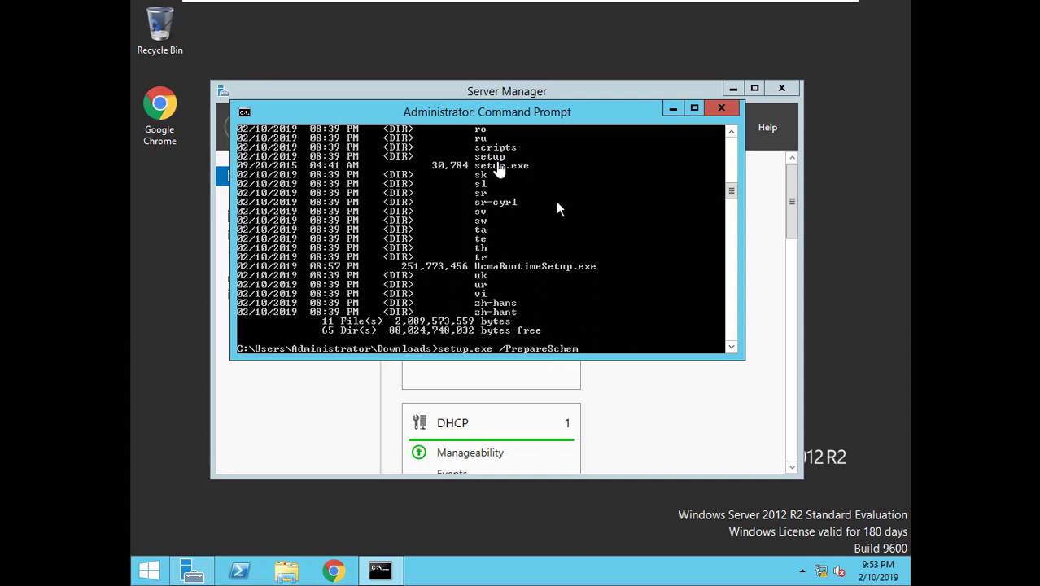
pyautogui.write('a /IAcceptexchangeS')
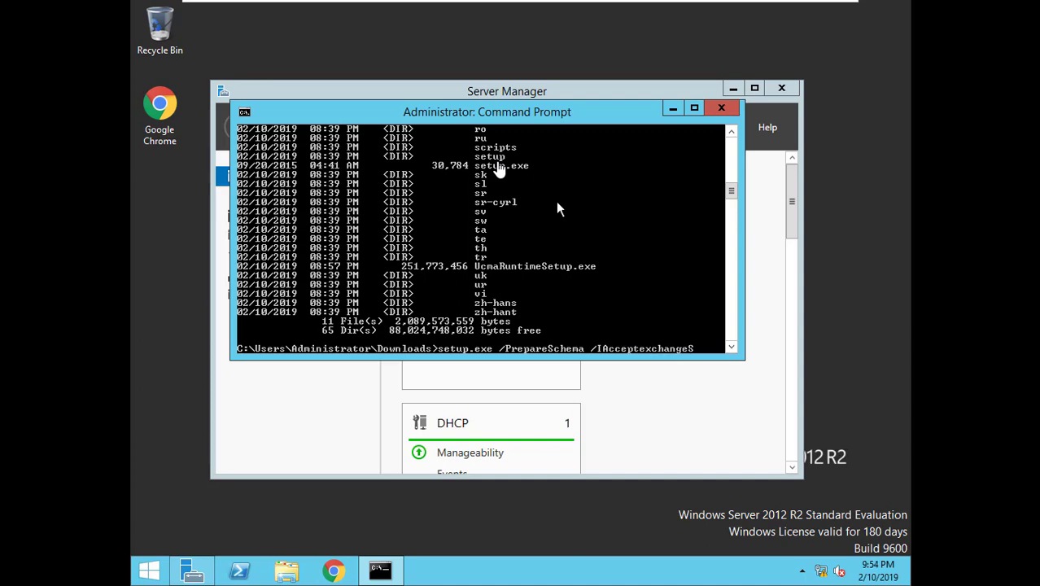
pyautogui.write('erverLicense')
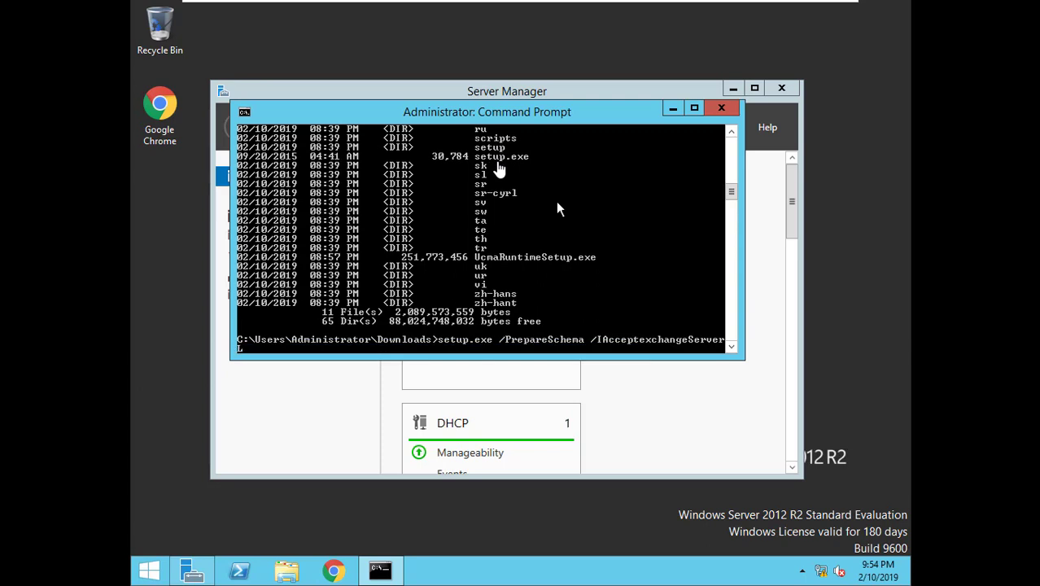
pyautogui.write('Terms')
pyautogui.press('Return')
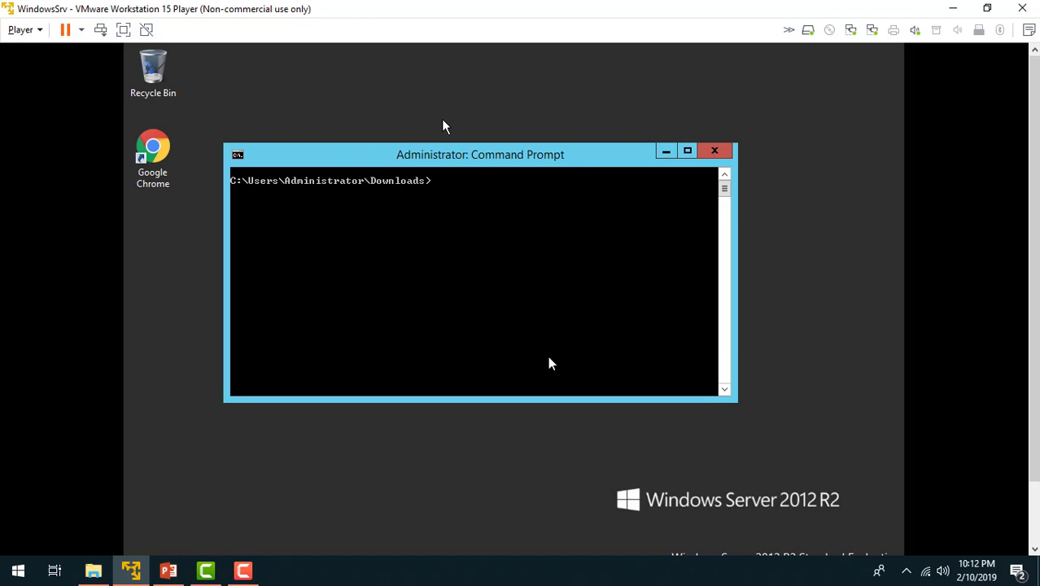
# Step: Prepare Active Directory for the organization Tech by running setup.exe /PrepareAD /OrganizationName:Tech /IAcceptExchangeServerLicenseTerms
pyautogui.write('setup.exe /PrepareAD /')
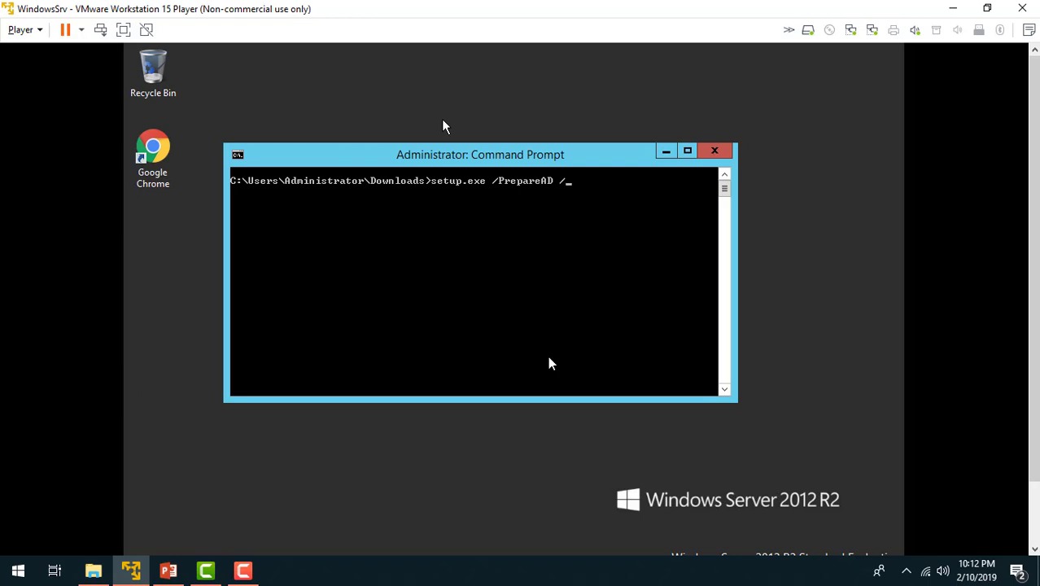
pyautogui.write('OrganizationName')
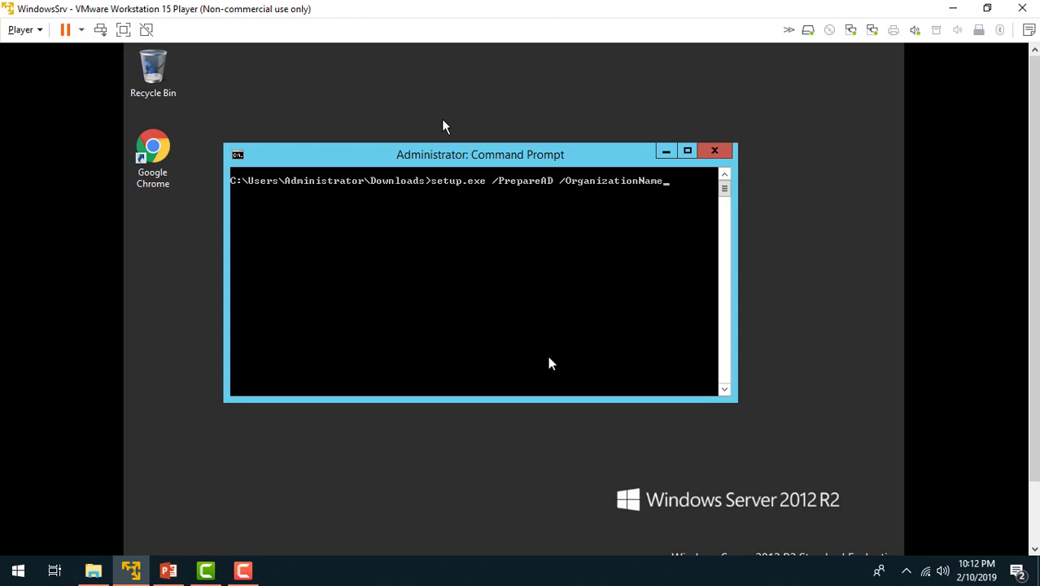
pyautogui.write(':Tech /IAcceptExchange')
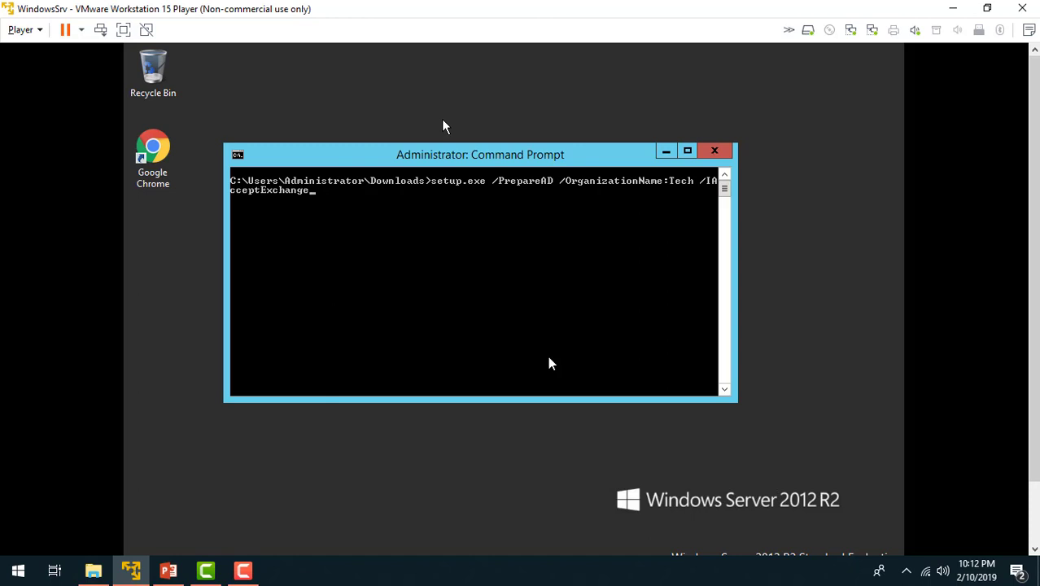
pyautogui.write('ServerLicenseTerms')
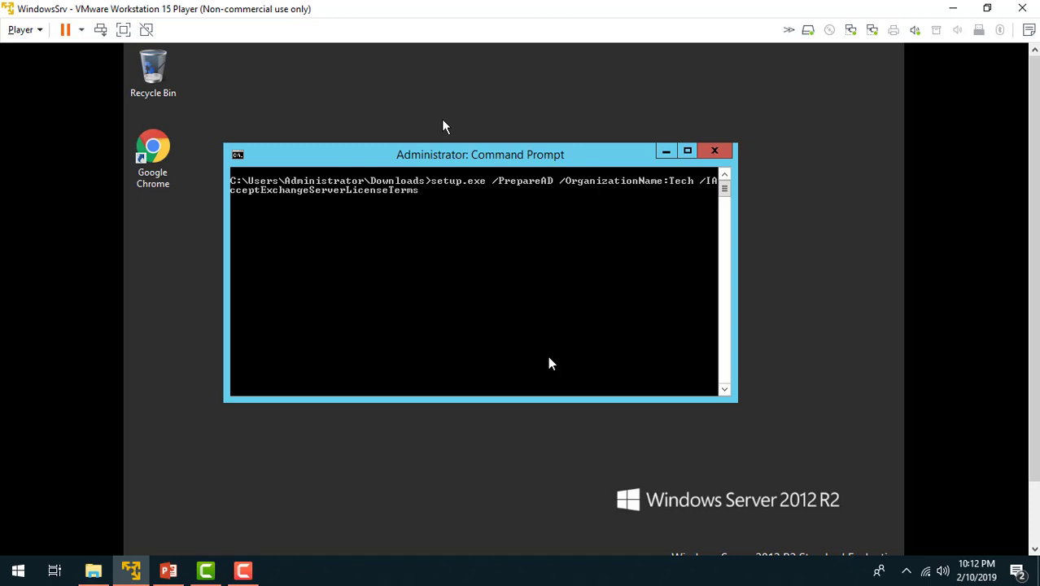
pyautogui.press('Return')
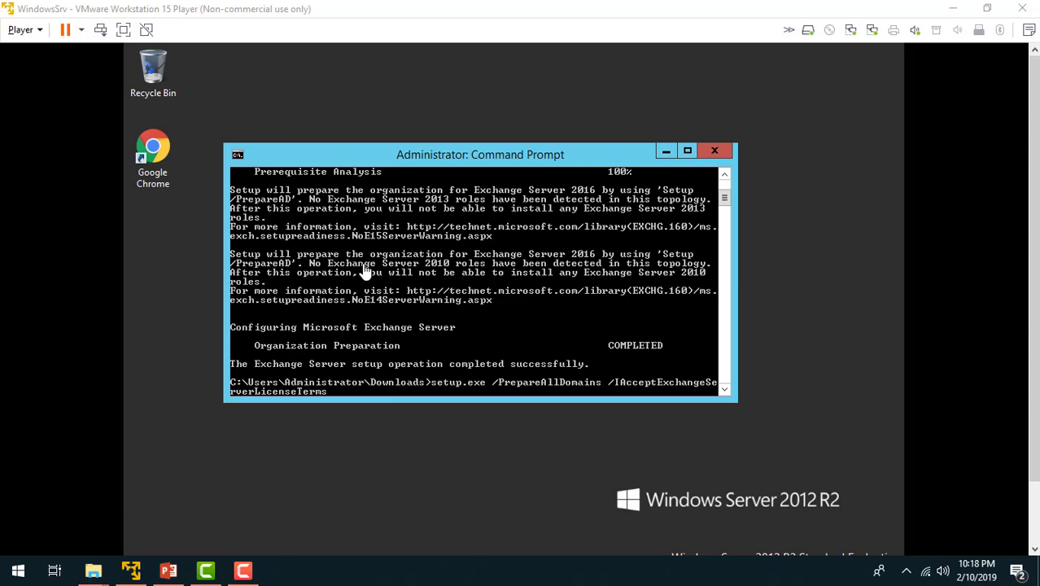
# Step: Prepare all domains for Exchange by running setup.exe /PrepareAllDomains /IAcceptExchangeServerLicenseTerms
pyautogui.click(288, 282)
pyautogui.press('Return')
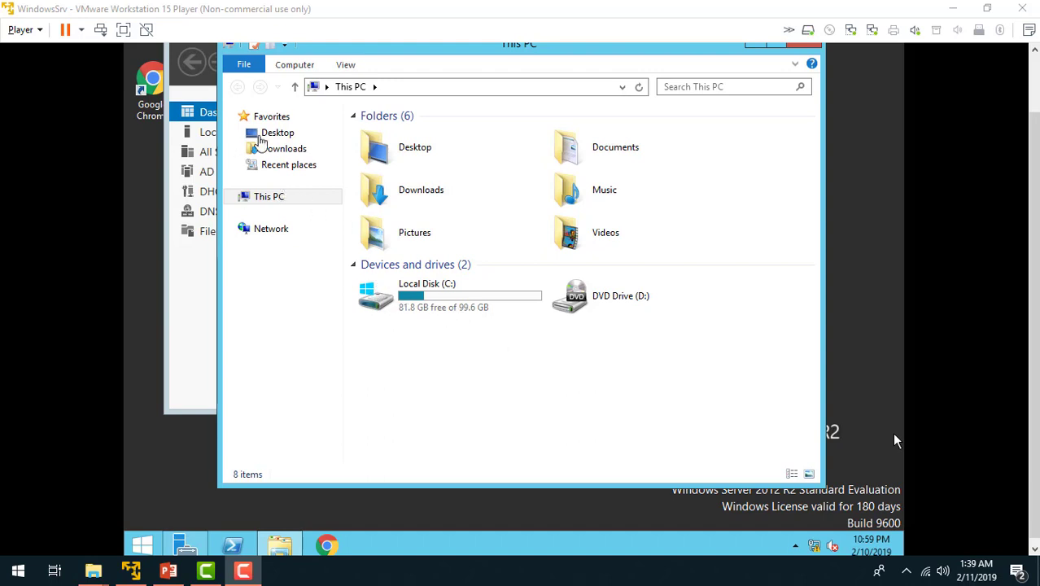
# Step: Open the Downloads folder in the file browser and find the Exchange setup program
pyautogui.click(281, 151)
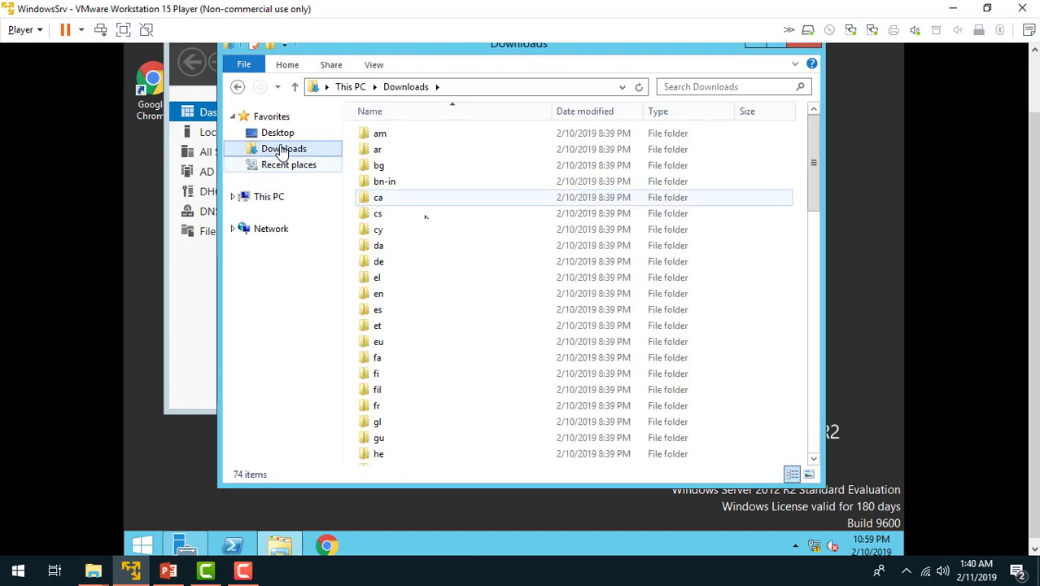
pyautogui.moveTo(813, 178); pyautogui.dragTo(814, 405)
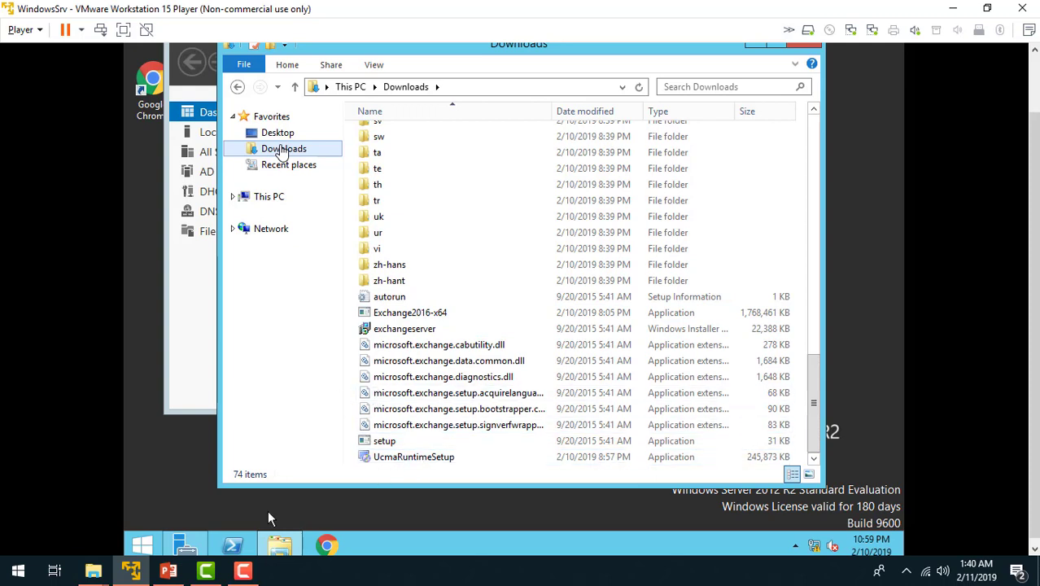
# Step: Check the feature list for SRVEXCH01.tech.local in the Add Roles and Features wizard for Media Foundation, and cancel the wizard
pyautogui.click(194, 544)
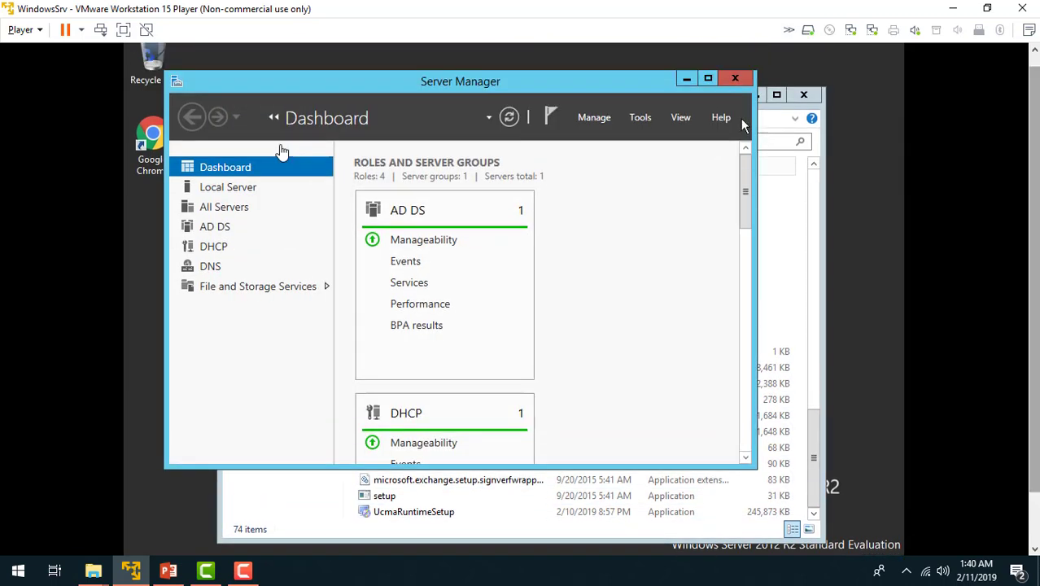
pyautogui.click(708, 79)
pyautogui.click(751, 71)
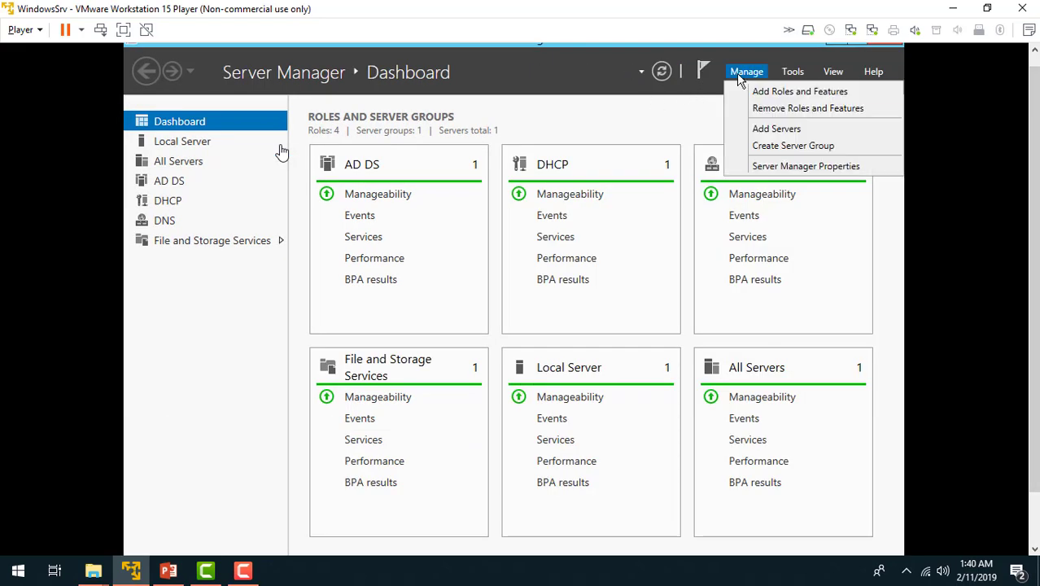
pyautogui.click(785, 91)
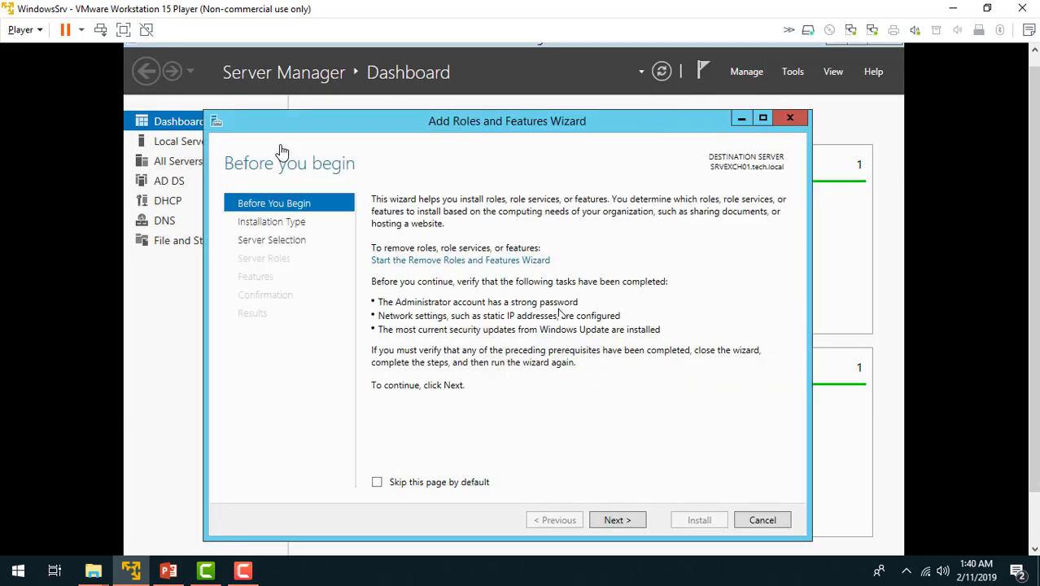
pyautogui.click(633, 521)
pyautogui.click(633, 522)
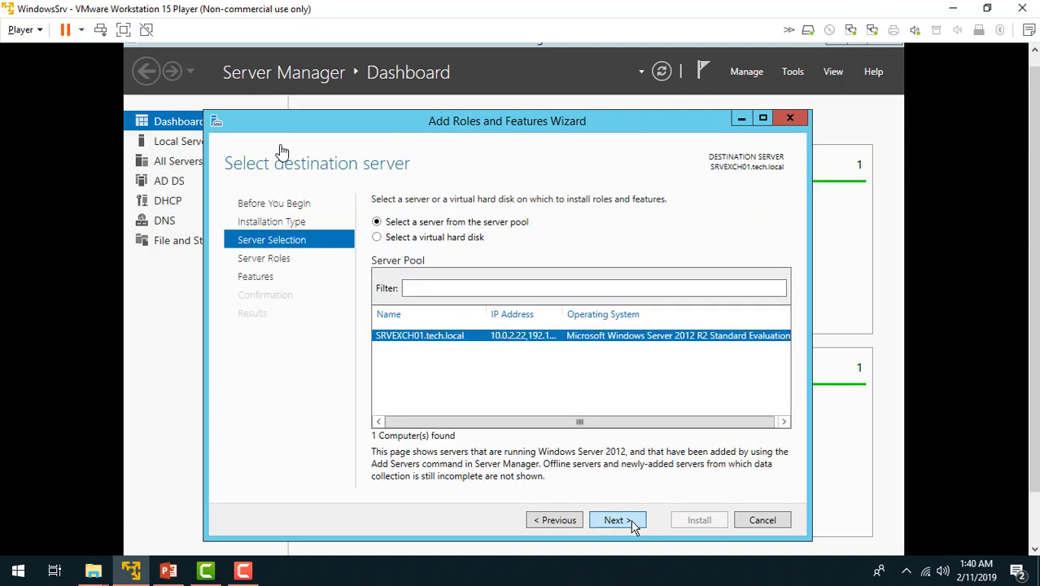
pyautogui.click(632, 522)
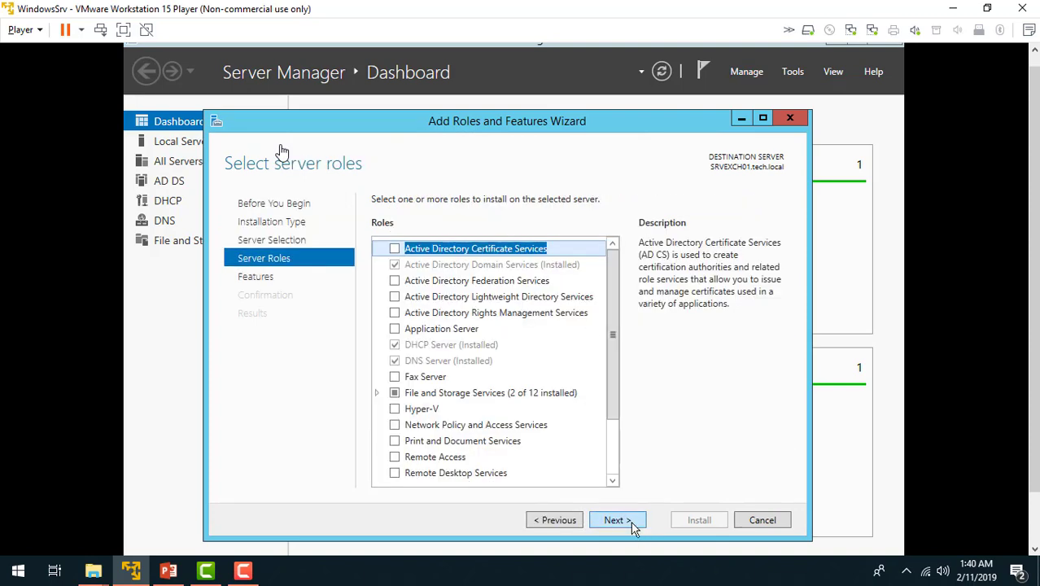
pyautogui.click(634, 523)
pyautogui.moveTo(615, 278); pyautogui.dragTo(614, 347)
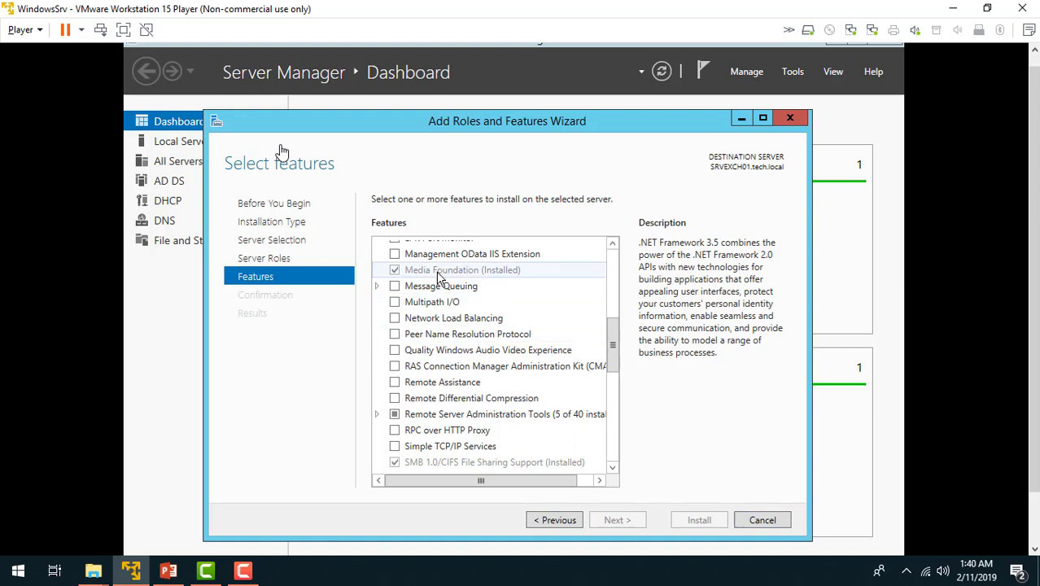
pyautogui.click(760, 520)
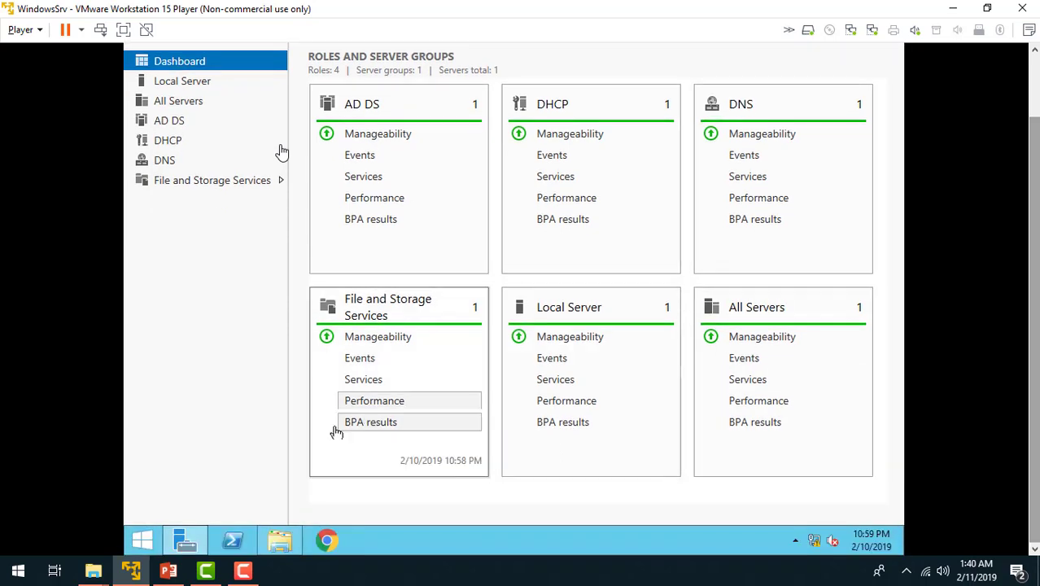
# Step: Run UcmaRuntimeSetup from the Downloads folder and install the Unified Communications Managed API 4.0 Runtime, accepting its license terms
pyautogui.click(281, 542)
pyautogui.rightClick(421, 454)
pyautogui.click(489, 222)
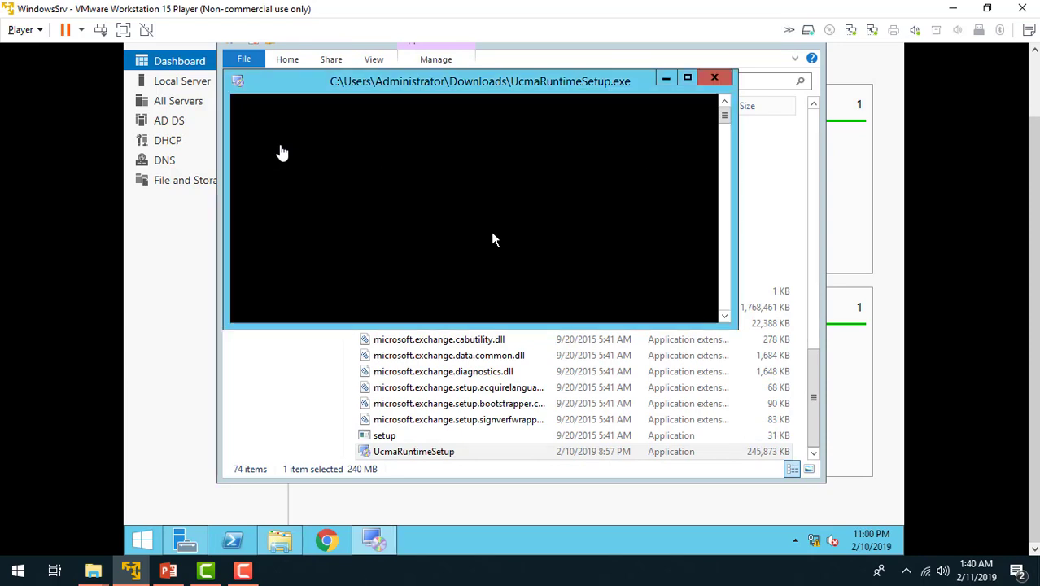
pyautogui.click(603, 424)
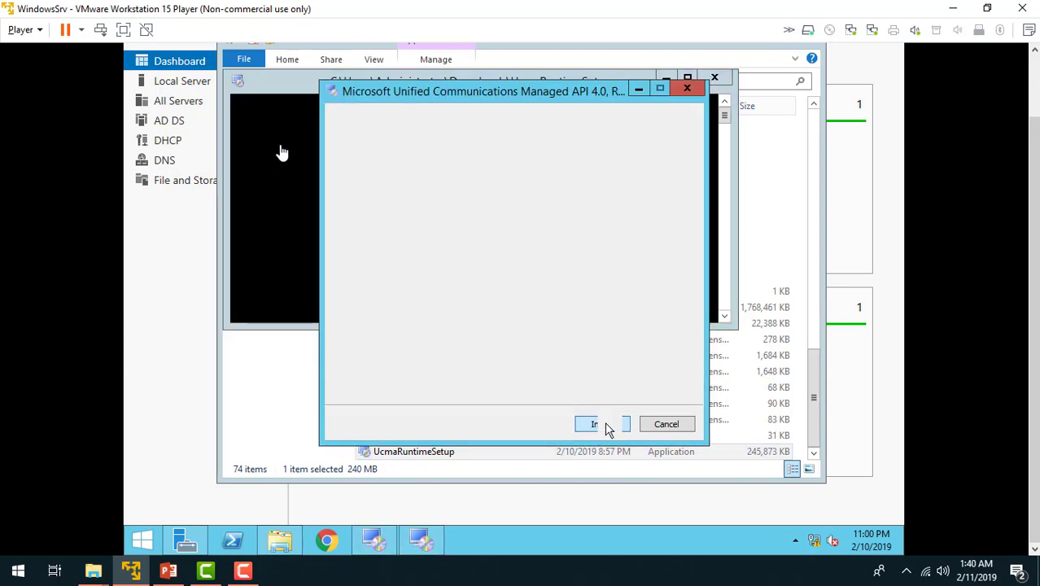
pyautogui.click(394, 298)
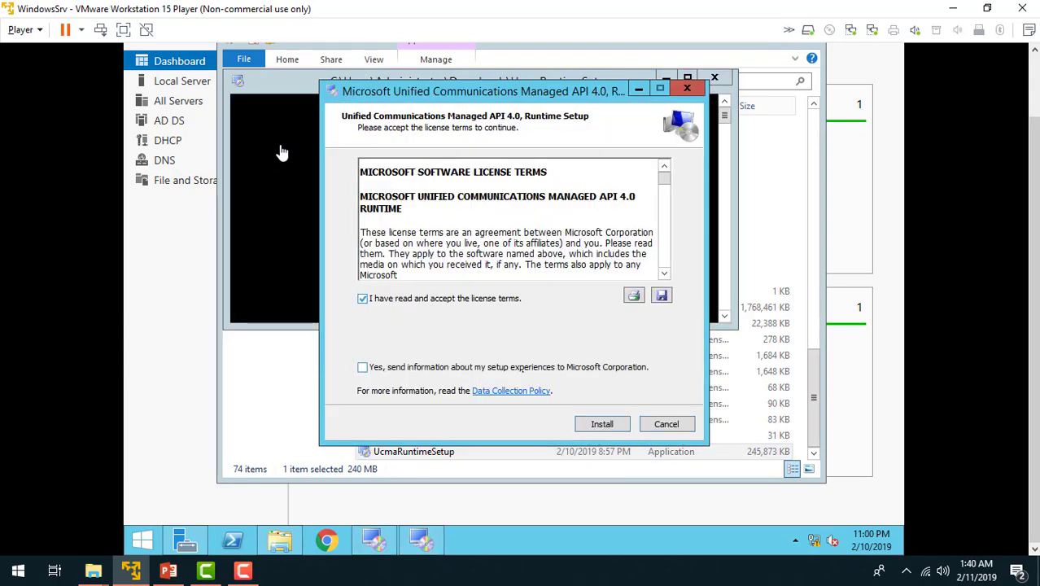
pyautogui.click(599, 427)
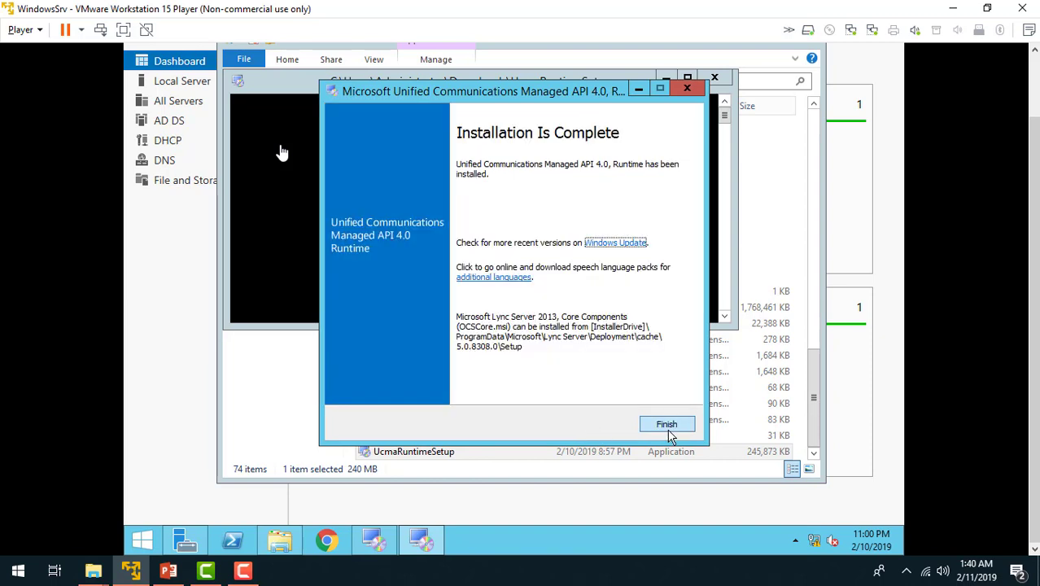
pyautogui.click(668, 426)
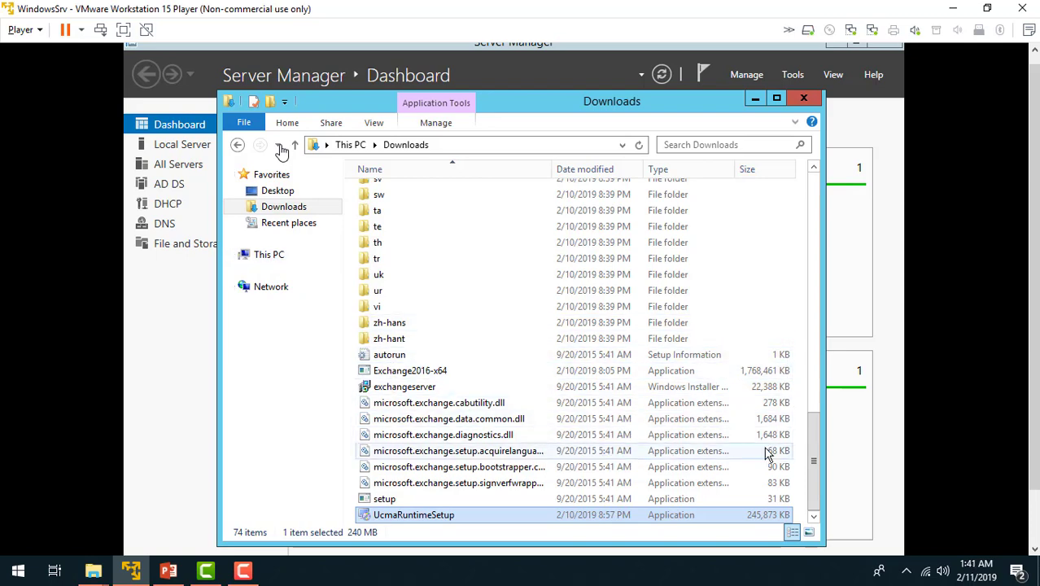
# Step: Launch the Exchange Server 2016 setup program from the Downloads folder and choose not to check for updates right now
pyautogui.click(379, 502)
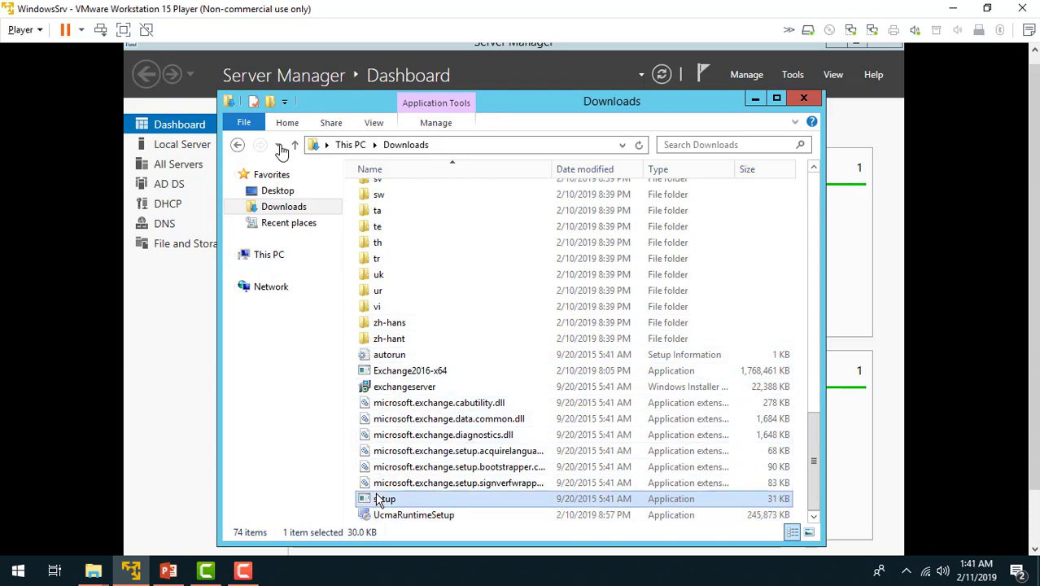
pyautogui.rightClick(377, 496)
pyautogui.click(431, 281)
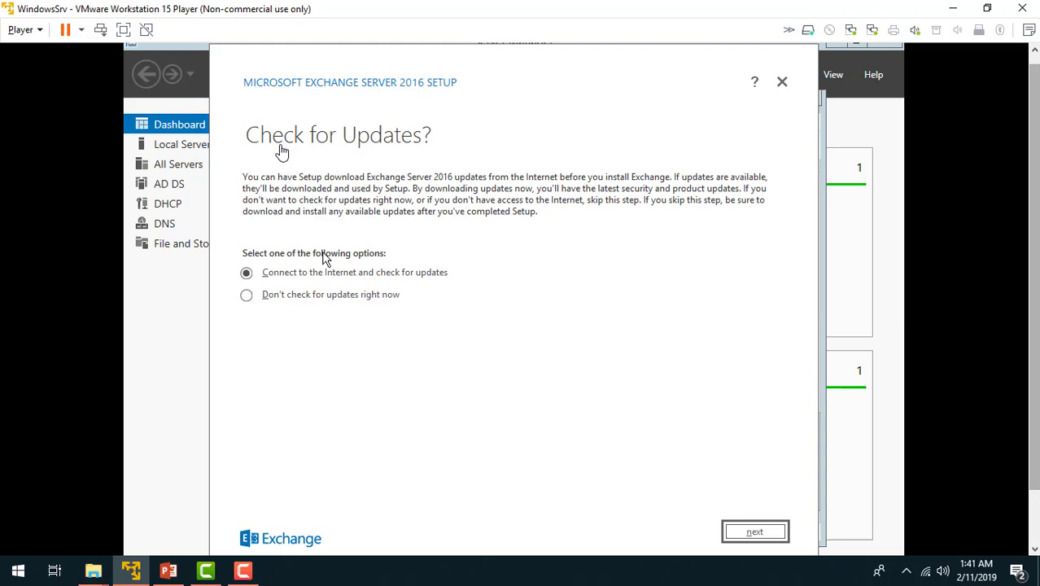
pyautogui.click(285, 298)
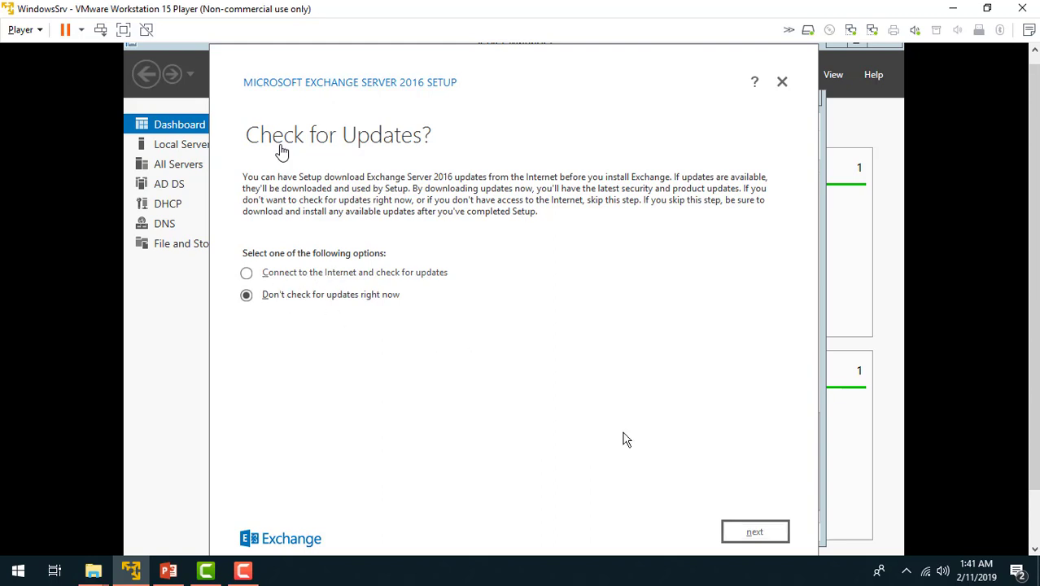
pyautogui.click(743, 531)
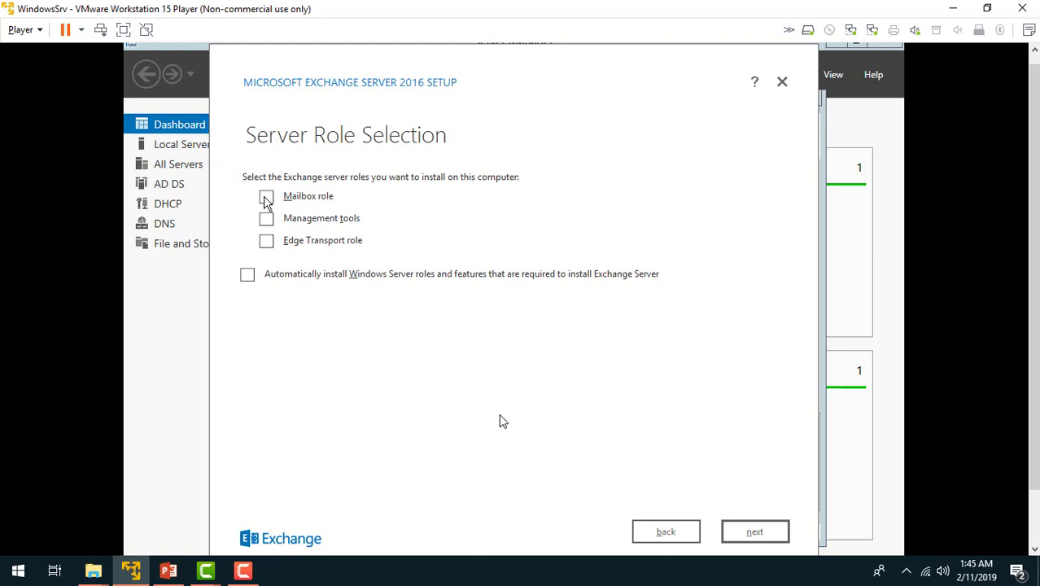
# Step: Select the Mailbox role and enable automatic installation of the Windows Server roles and features required by Exchange Server
pyautogui.click(266, 198)
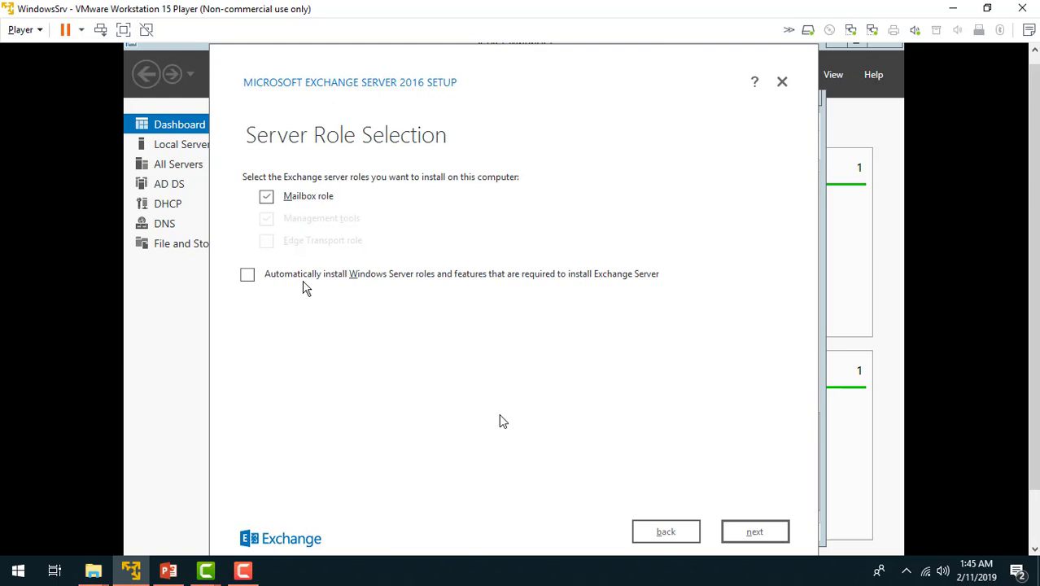
pyautogui.click(247, 277)
pyautogui.click(770, 537)
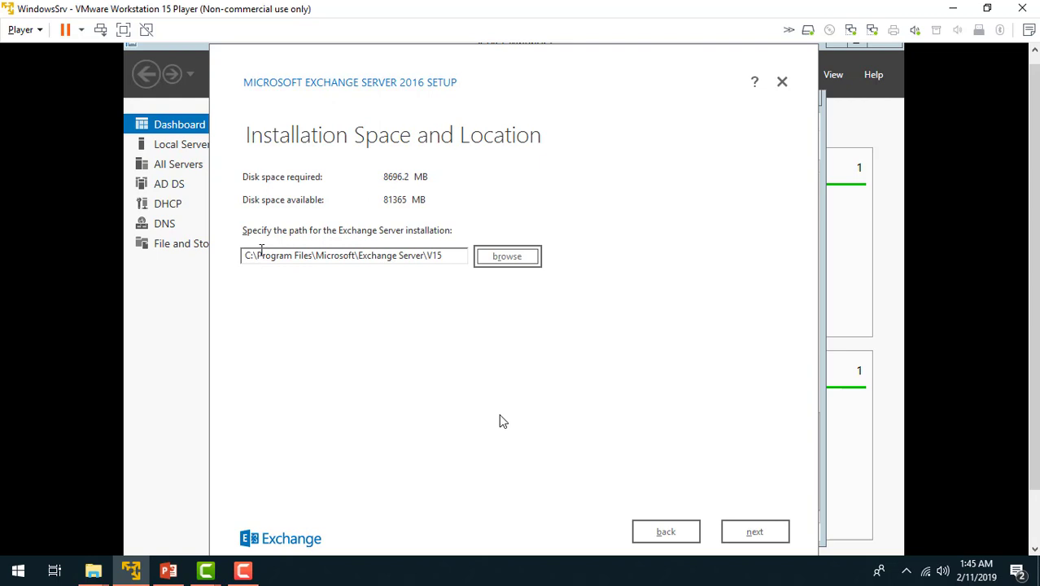
# Step: Accept the path C:\Program Files\Microsoft\Exchange Server\V15, keep malware scanning enabled, and start the Exchange installation after the readiness checks
pyautogui.click(764, 537)
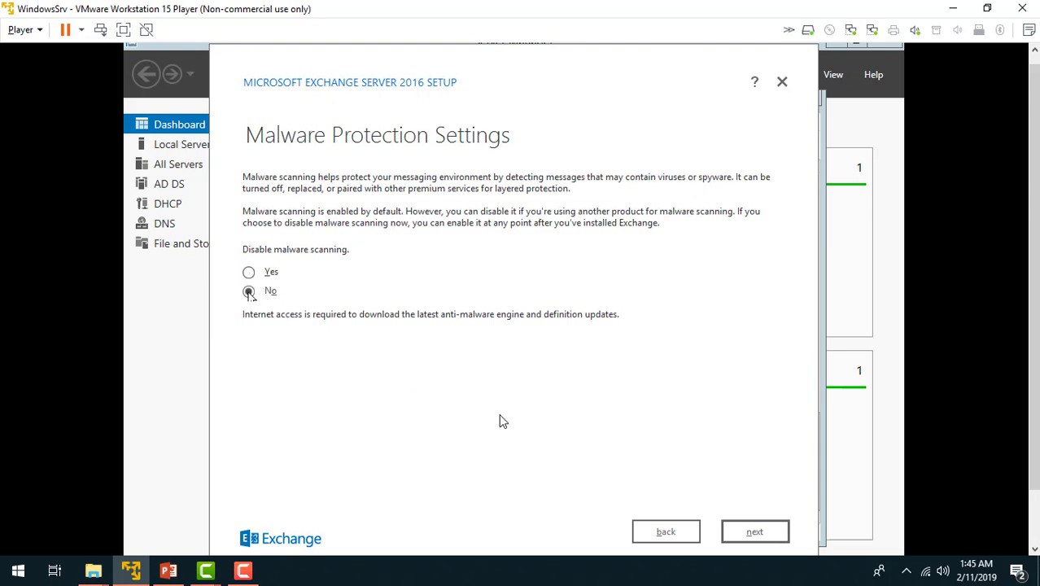
pyautogui.click(757, 536)
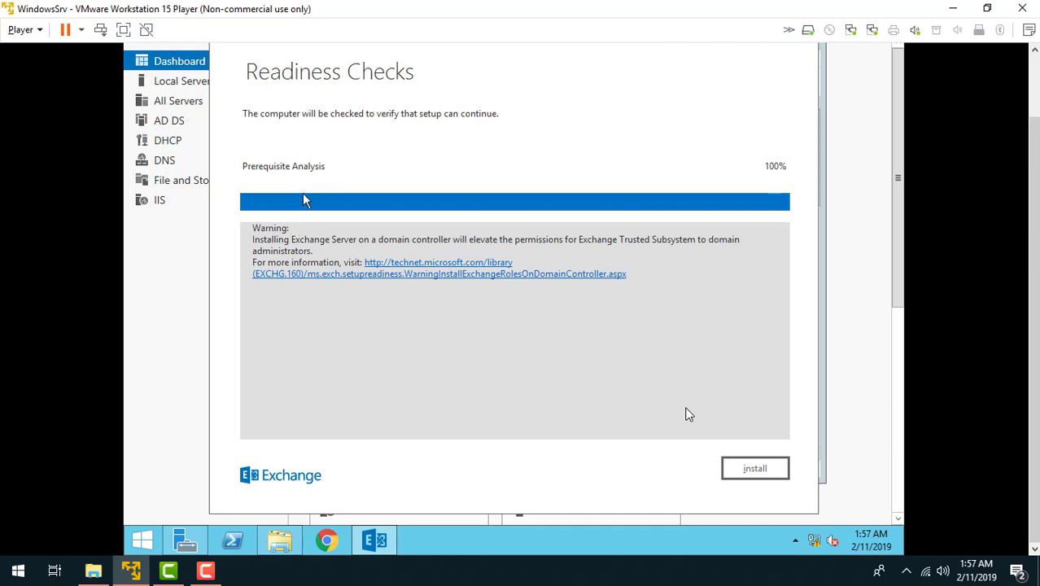
pyautogui.click(754, 471)
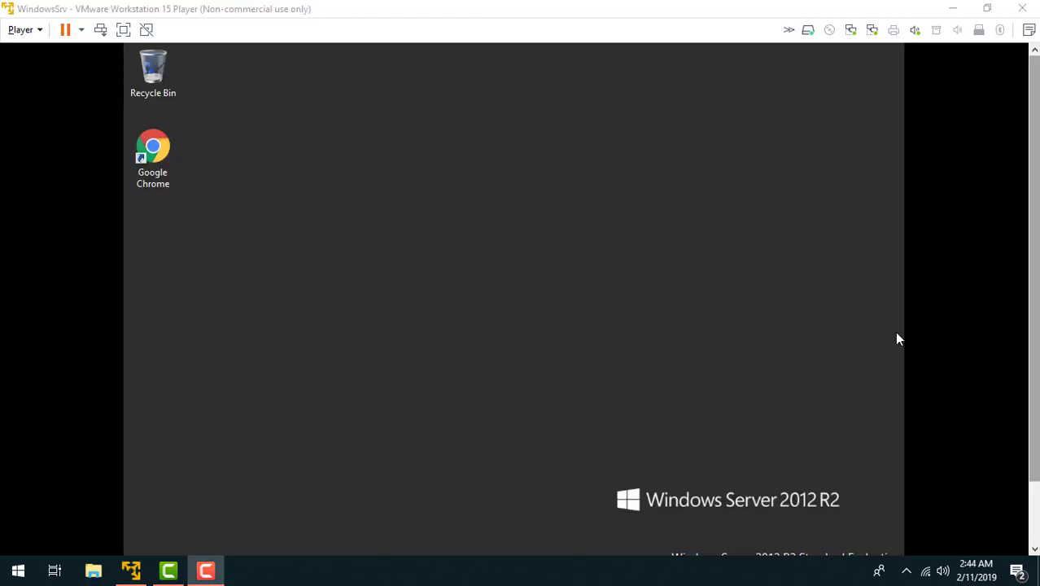
pyautogui.scroll(-2, 1036, 218)
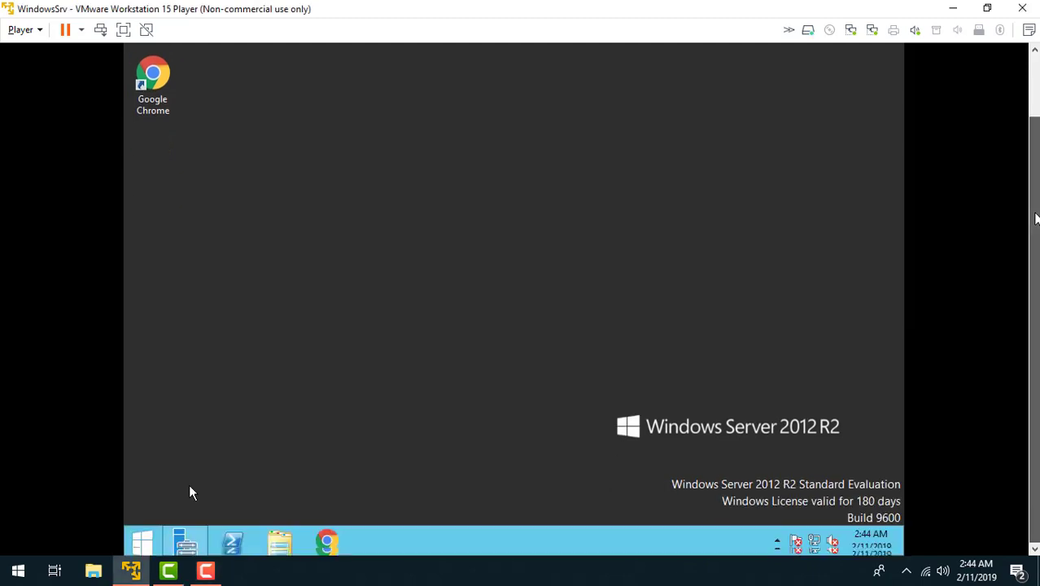
pyautogui.rightClick(447, 159)
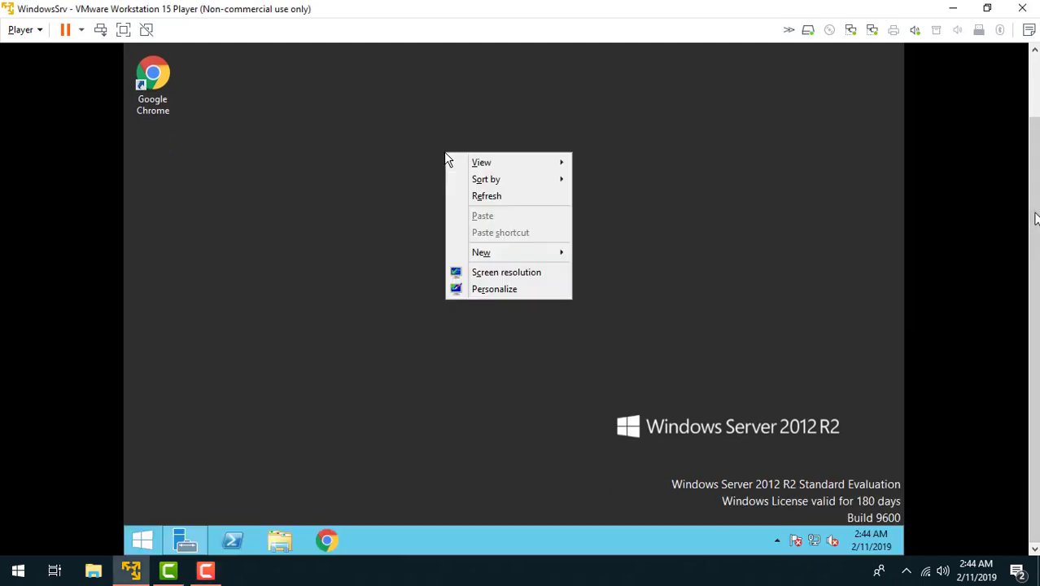
pyautogui.click(494, 199)
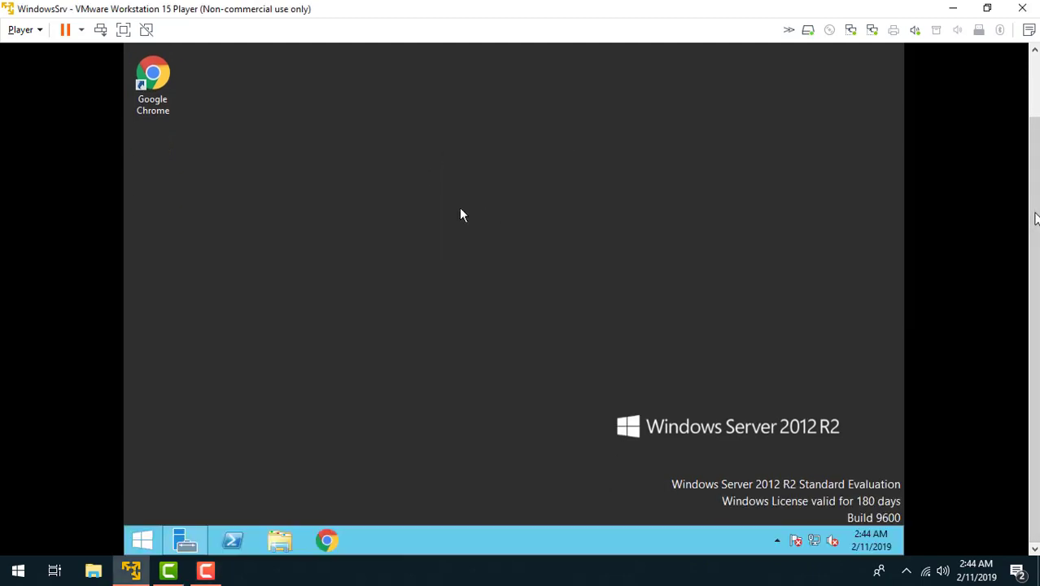
pyautogui.click(329, 542)
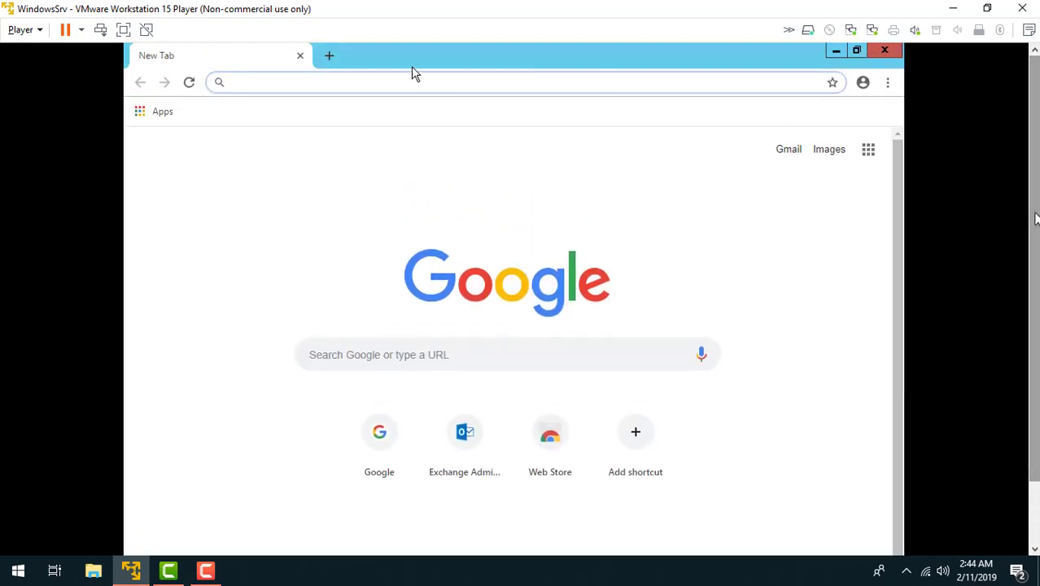
pyautogui.click(320, 83)
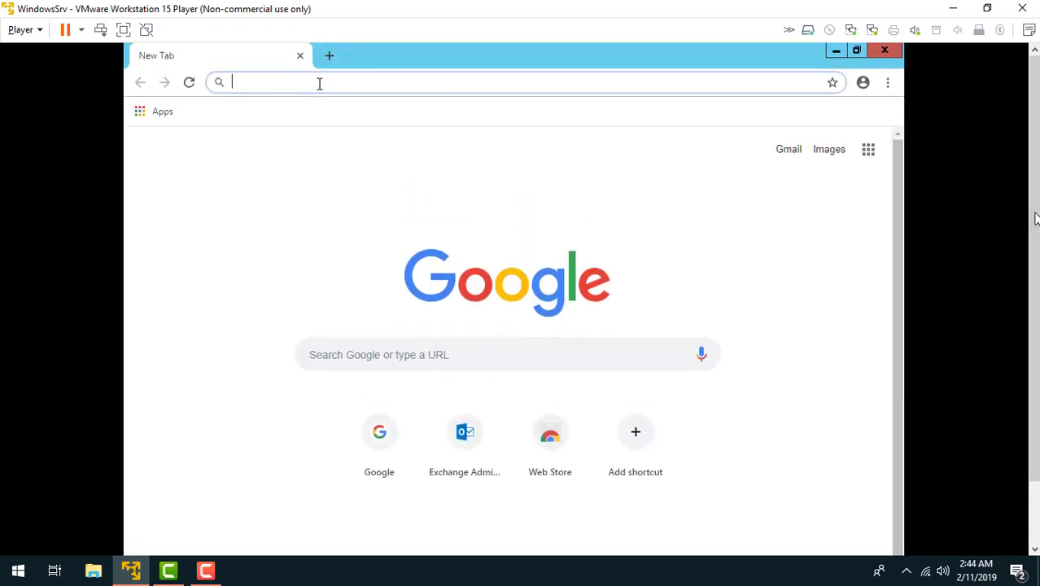
pyautogui.write('http:')
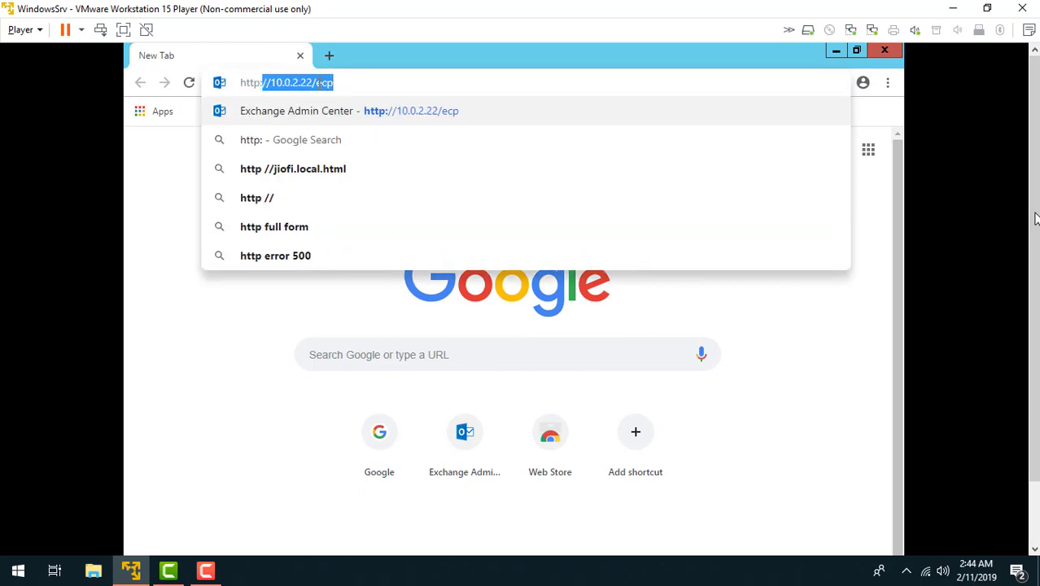
pyautogui.write('//10.0.')
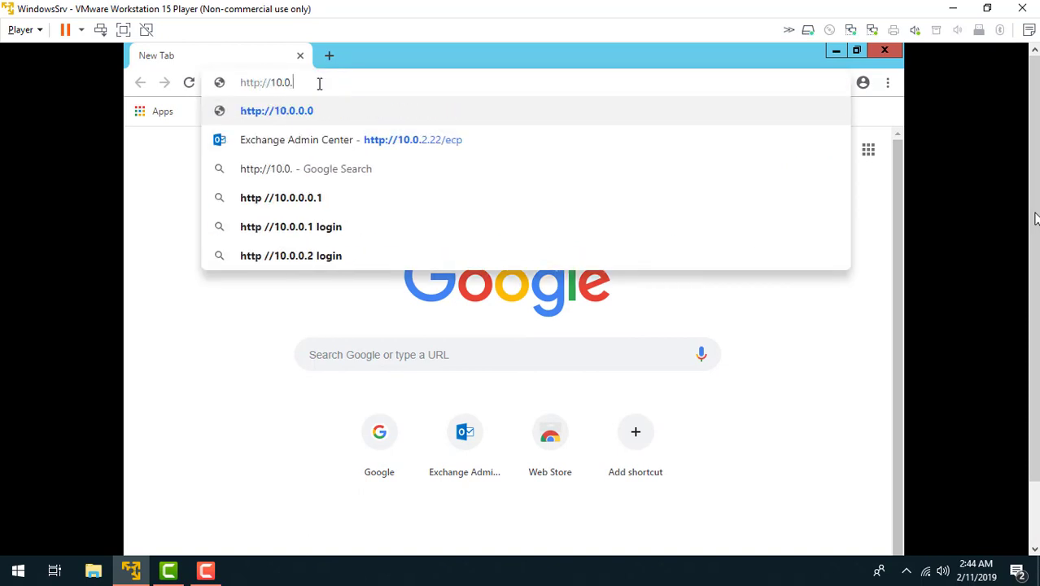
pyautogui.write('2.22')
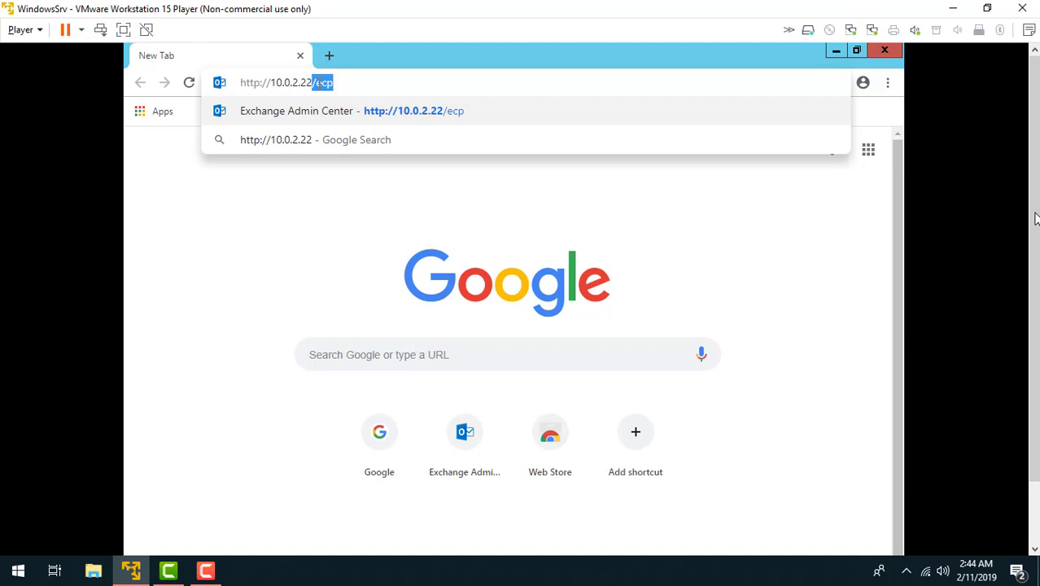
pyautogui.write('/ecp')
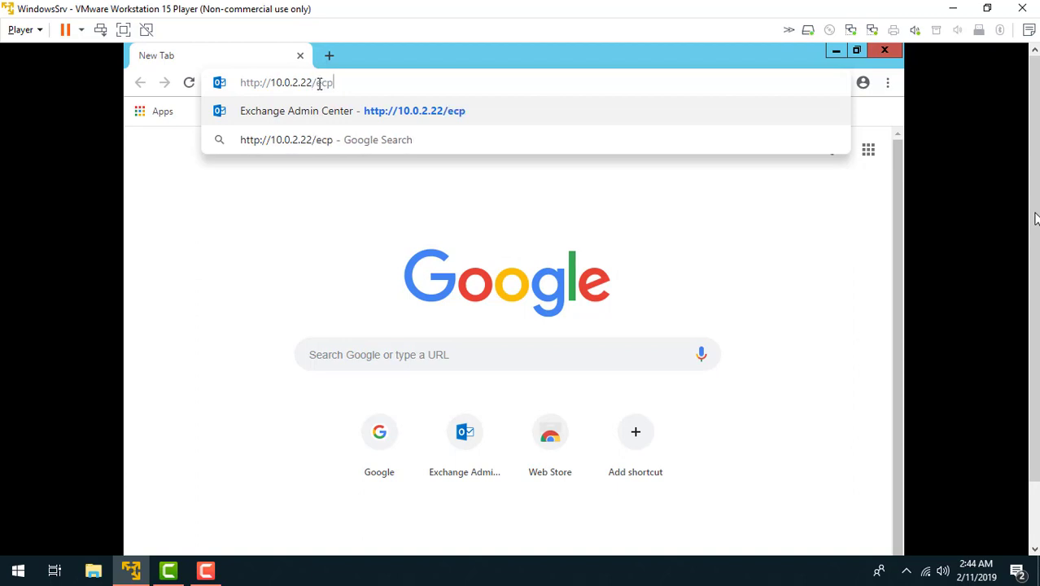
pyautogui.press('Return')
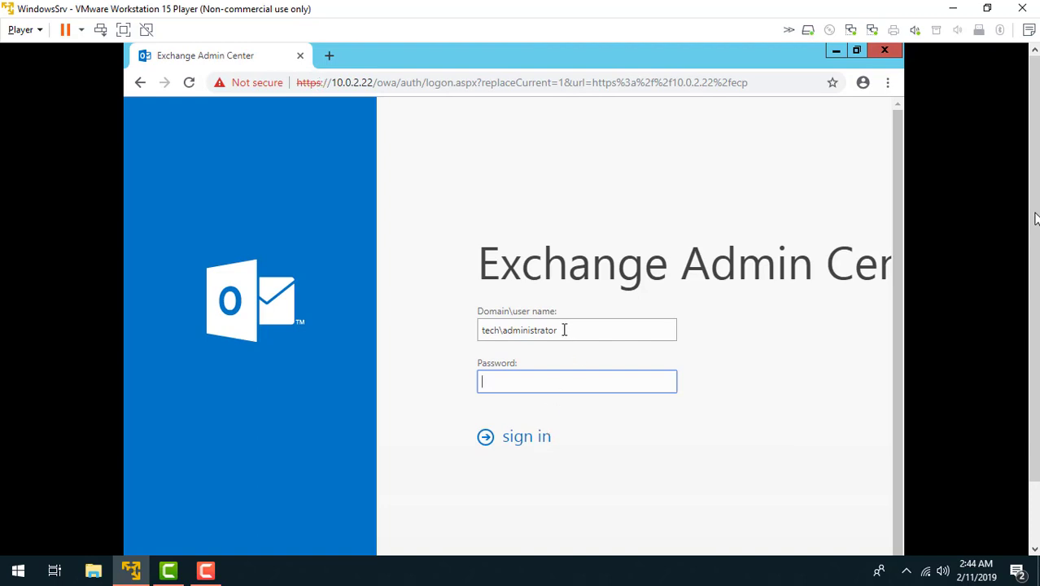
# Step: Sign in to the Exchange Admin Center as tech\administrator, entering the account password
pyautogui.write('•••••••••')
pyautogui.press('Return')
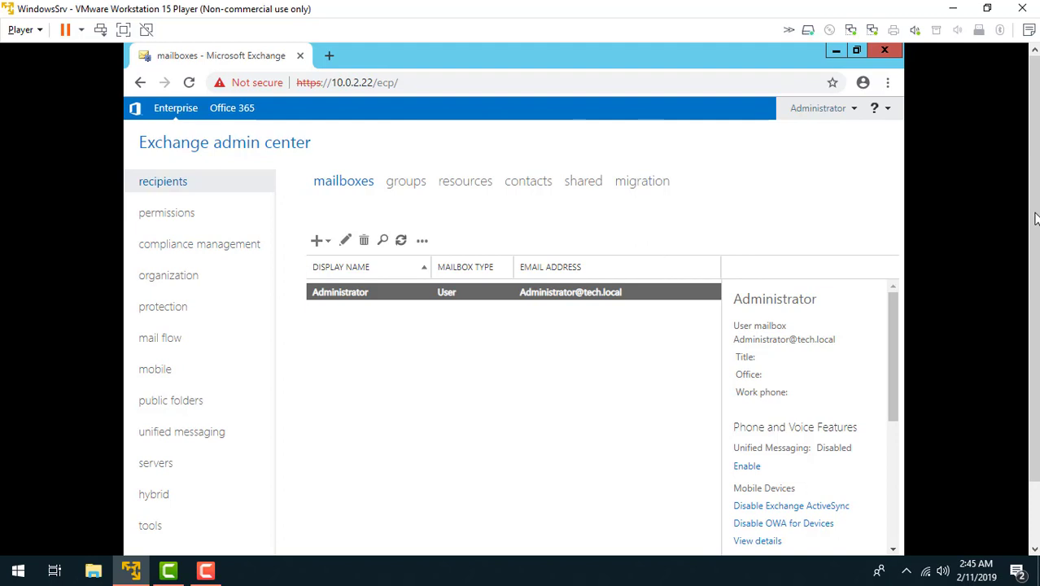
pyautogui.click(544, 575)
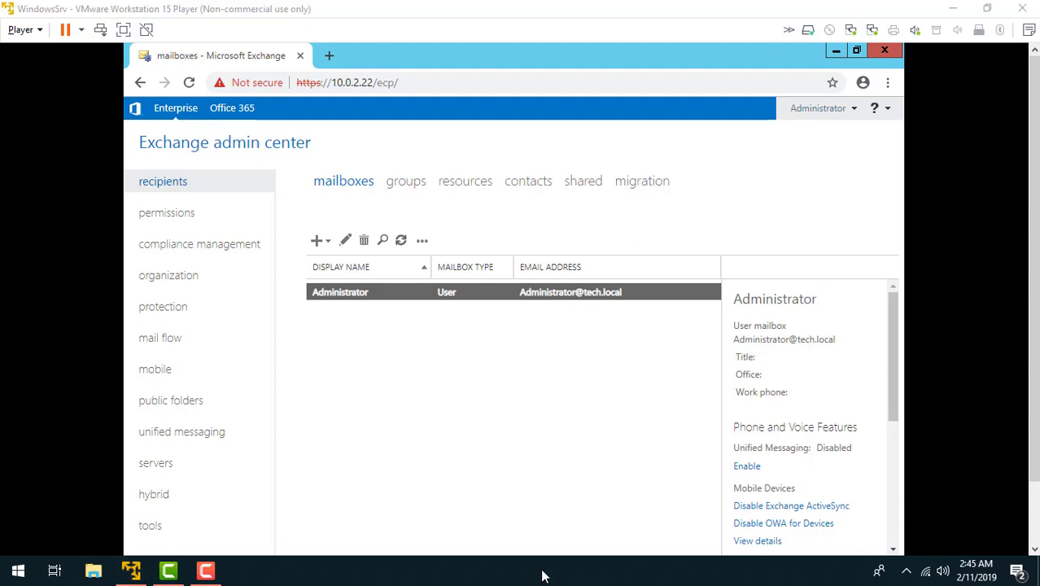